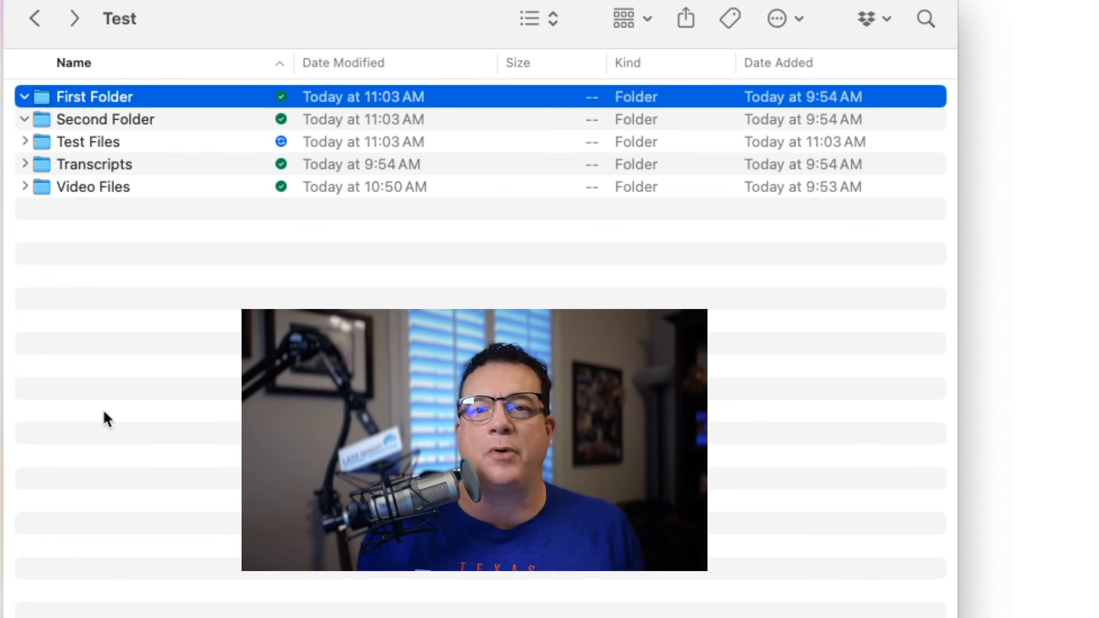
# Expand the Test Files folder and move its OBM 001 video into First Folder
pyautogui.click(104, 118)
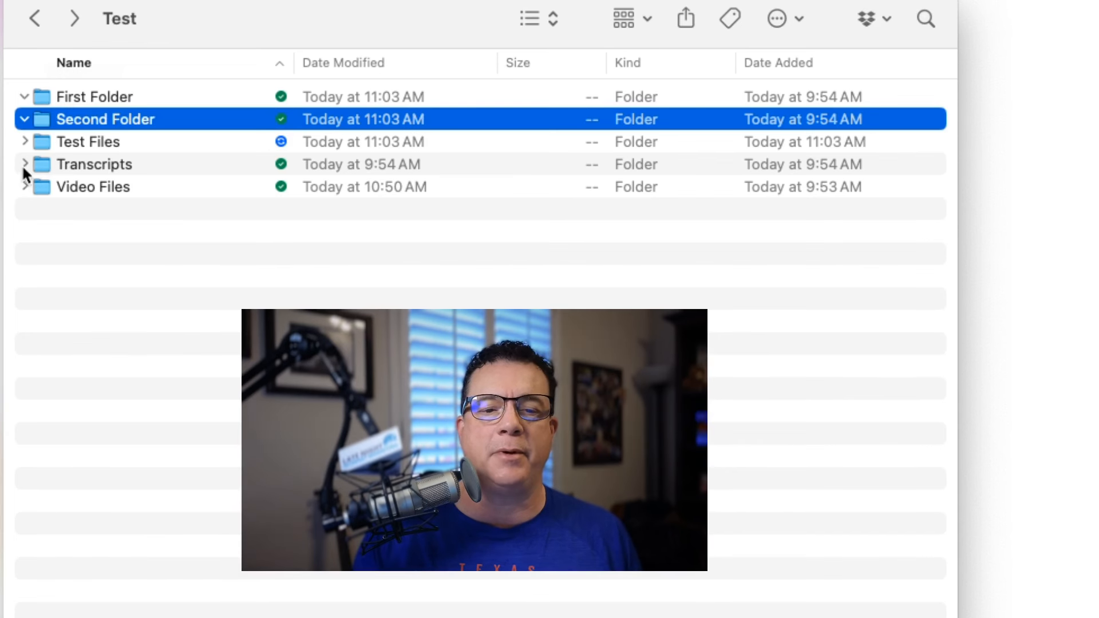
pyautogui.click(25, 142)
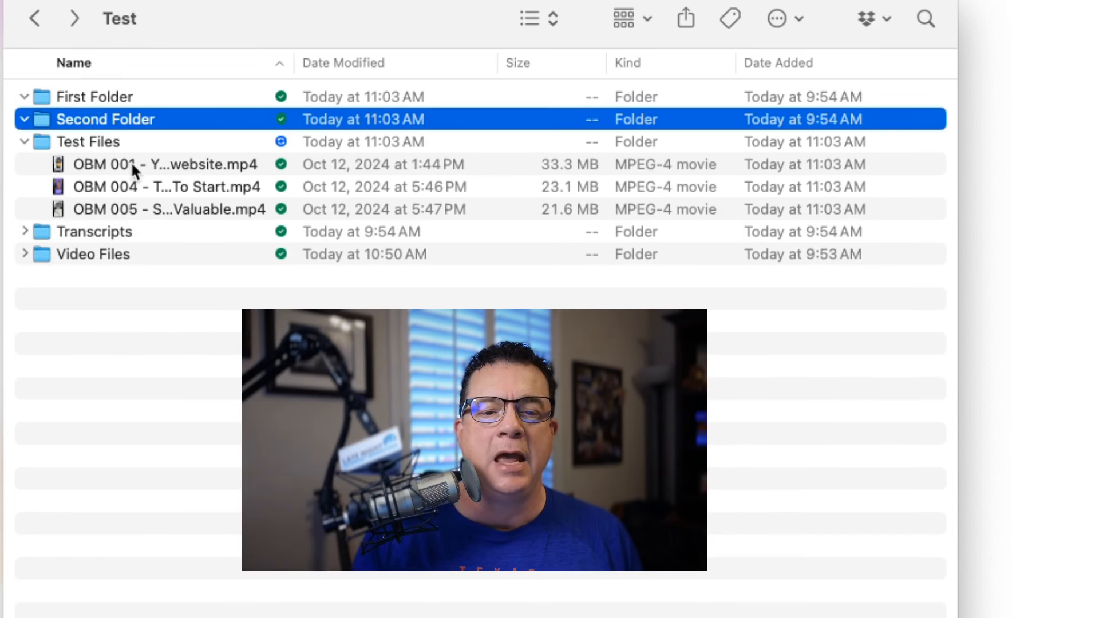
pyautogui.moveTo(131, 165); pyautogui.dragTo(126, 99)
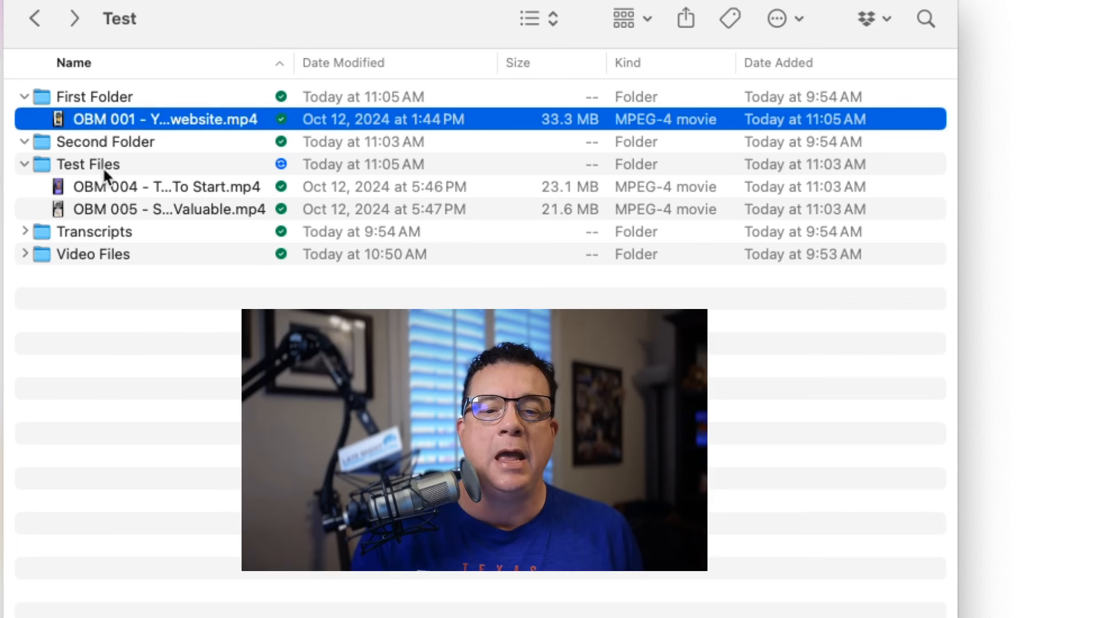
# Move the OBM 001 video from First Folder into Second Folder and back to Test Files
pyautogui.moveTo(102, 124); pyautogui.dragTo(104, 137)
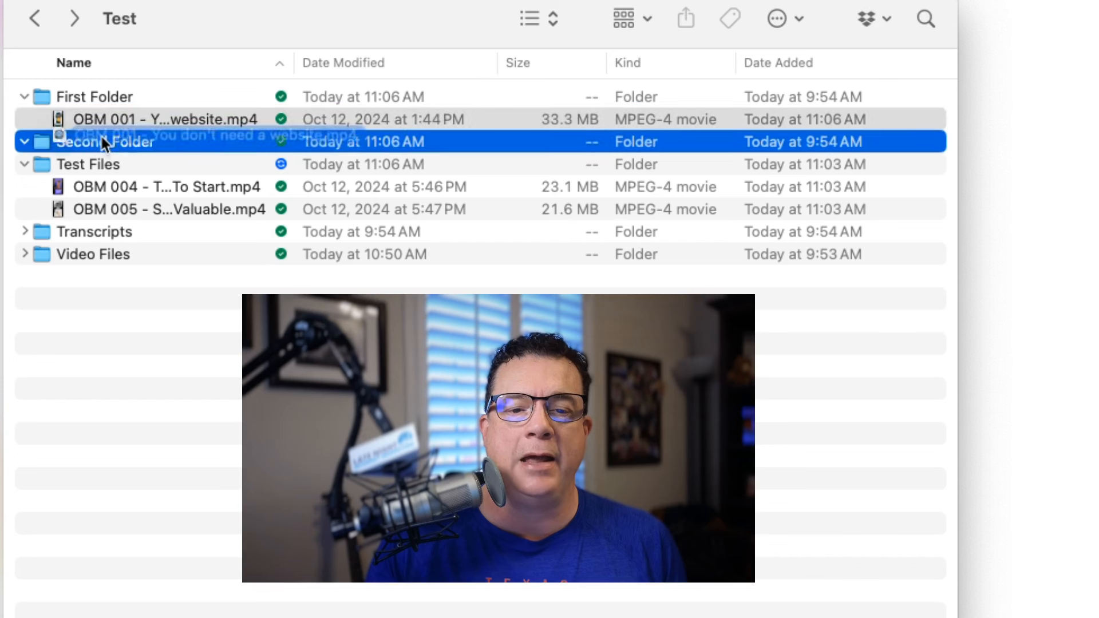
pyautogui.moveTo(102, 136); pyautogui.dragTo(105, 146)
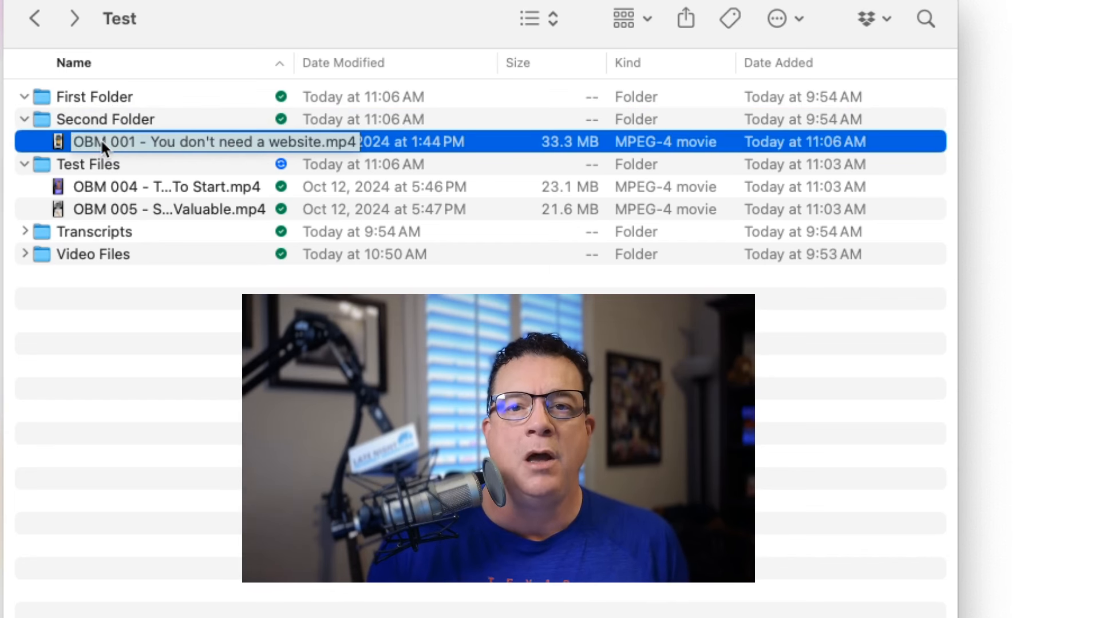
pyautogui.moveTo(101, 140); pyautogui.dragTo(136, 138)
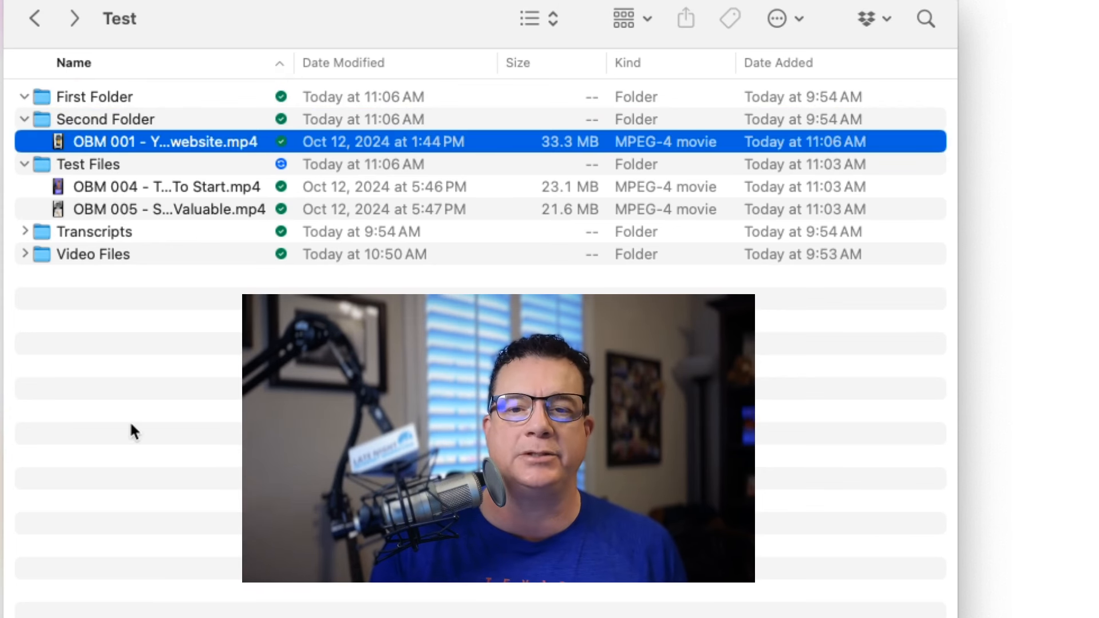
pyautogui.moveTo(127, 142); pyautogui.dragTo(125, 188)
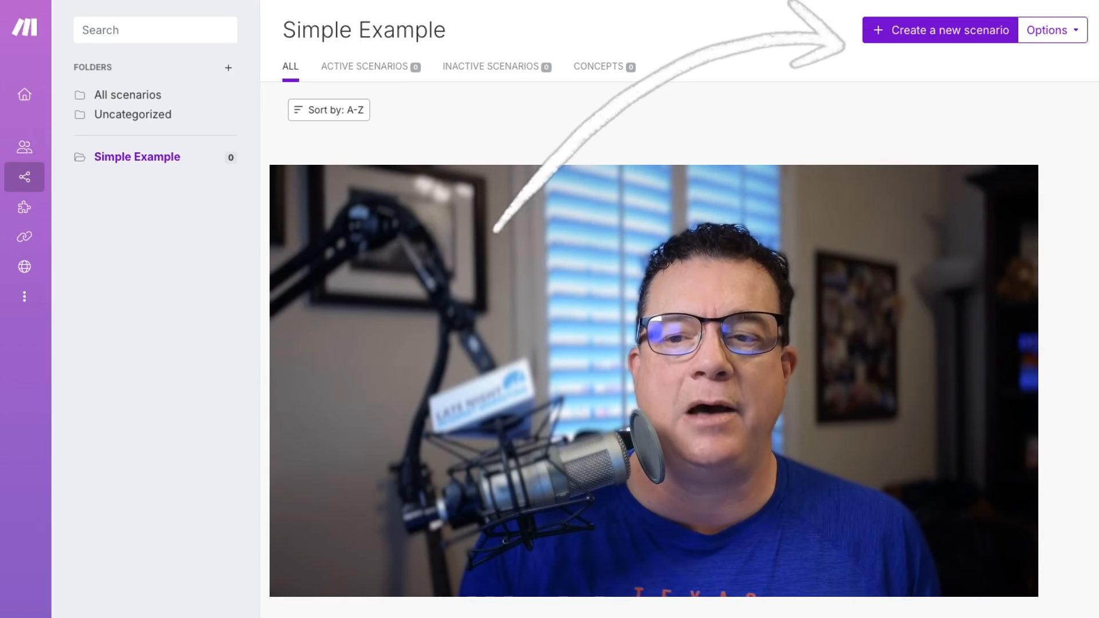
pyautogui.click(953, 32)
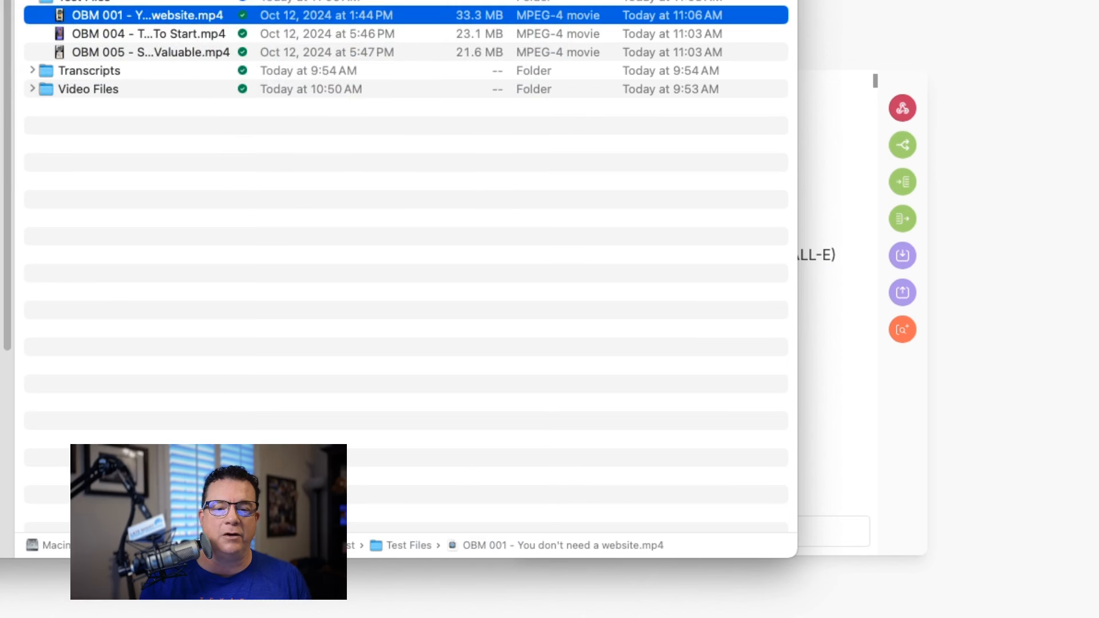
pyautogui.click(91, 0)
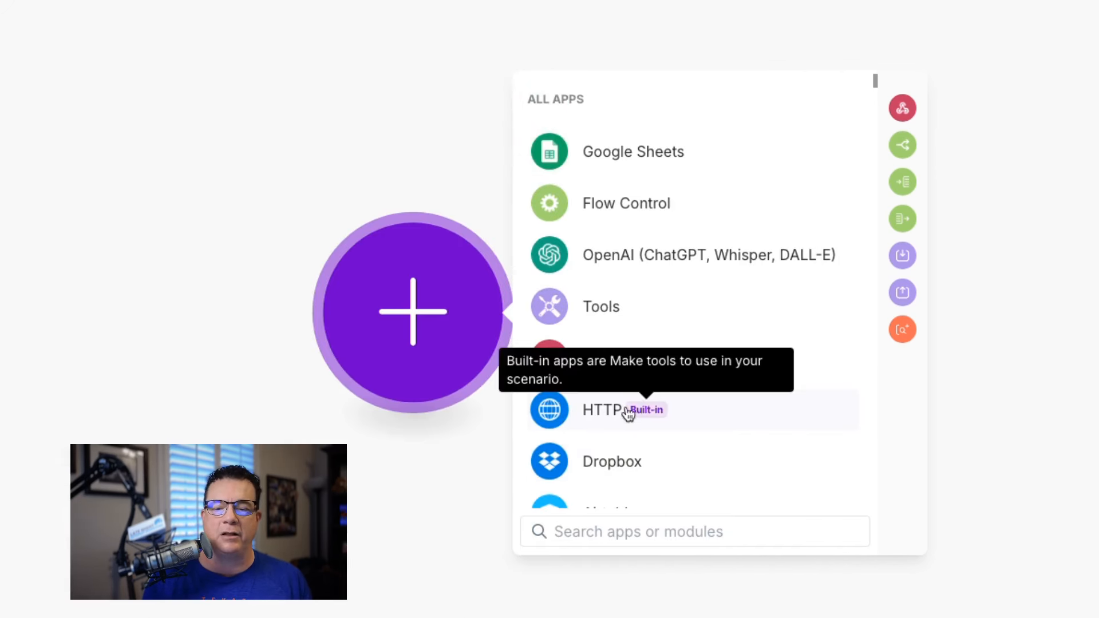
pyautogui.click(593, 459)
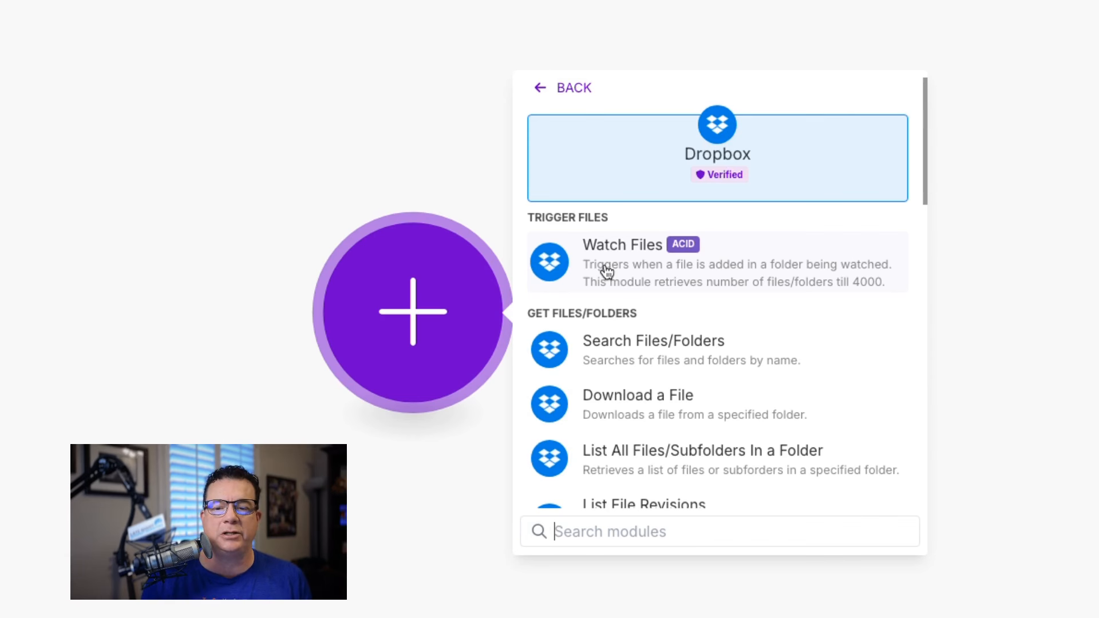
pyautogui.click(630, 267)
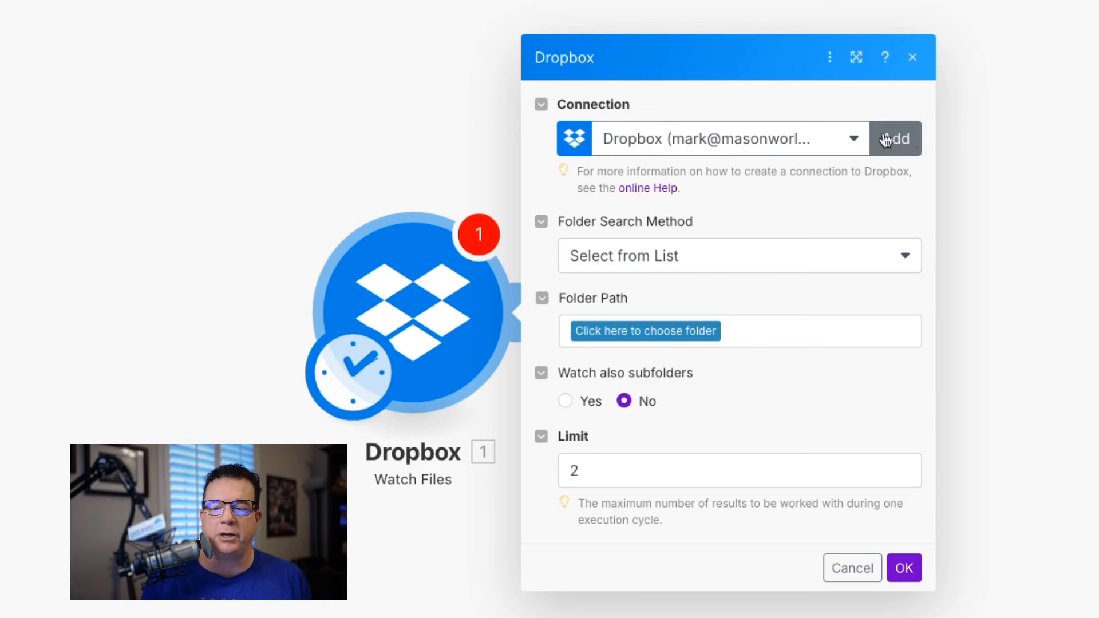
# Set the Watch Files folder path to /Test/First Folder, keeping Select from List as the folder search method
pyautogui.click(766, 262)
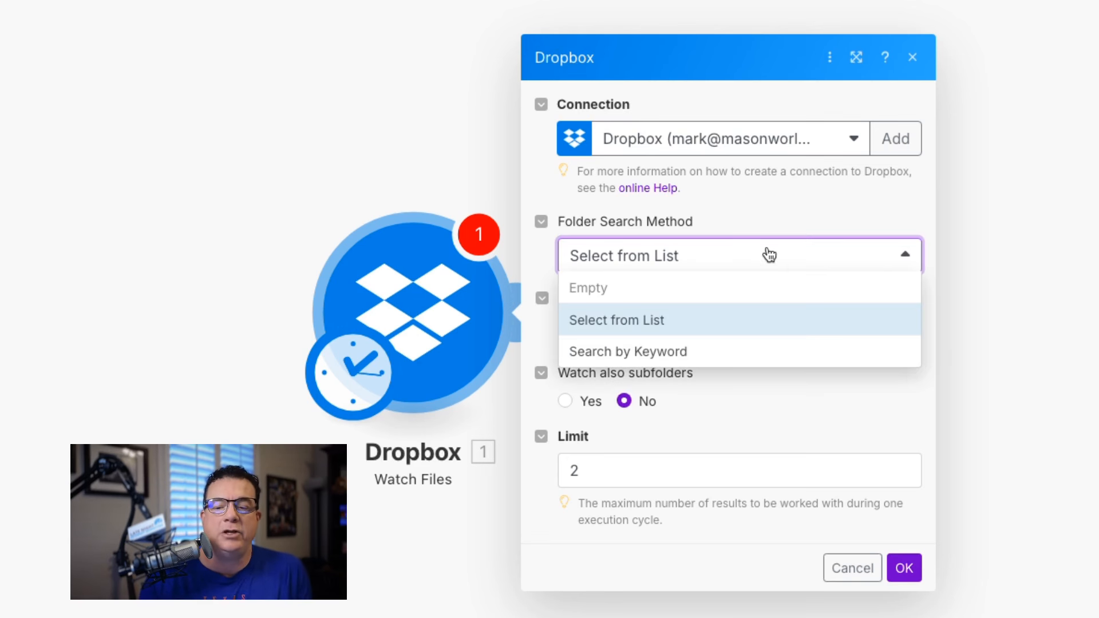
pyautogui.click(769, 256)
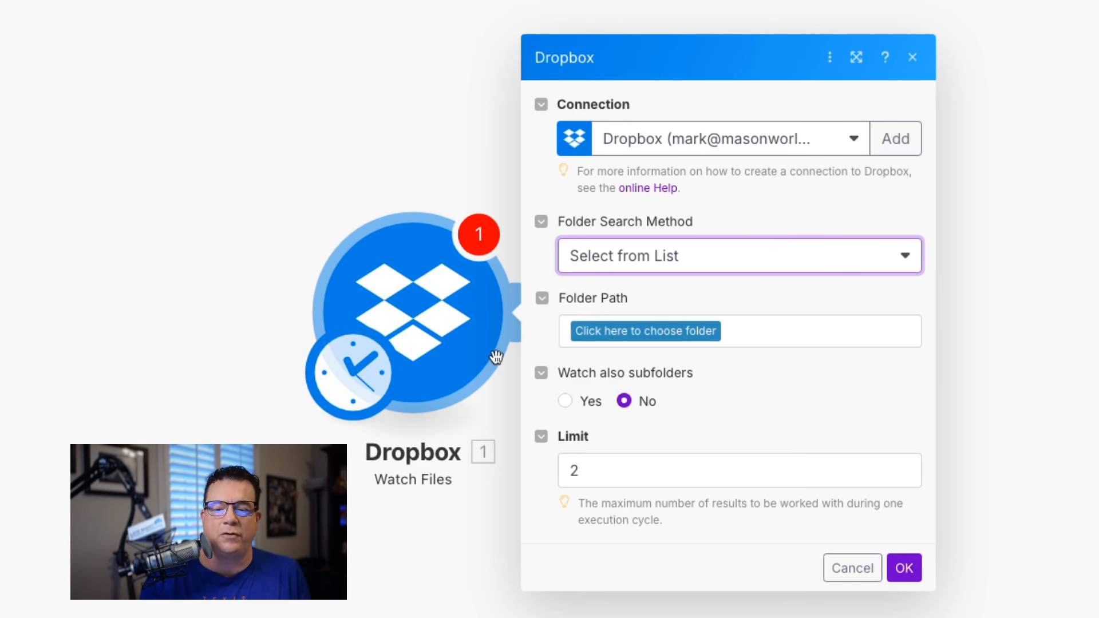
pyautogui.click(674, 338)
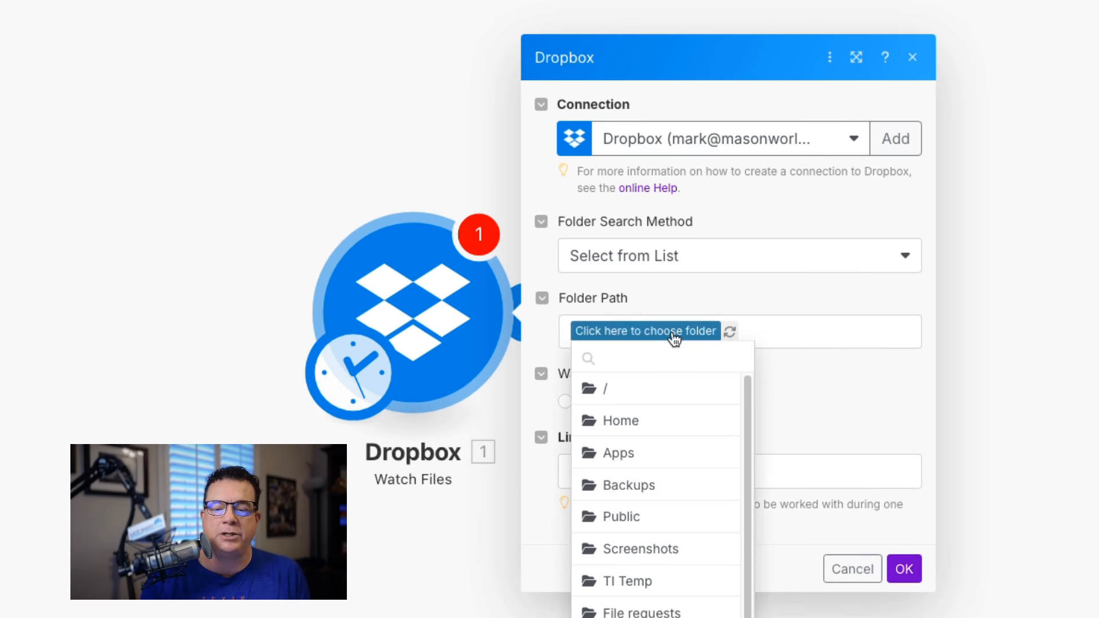
pyautogui.moveTo(749, 417); pyautogui.dragTo(752, 568)
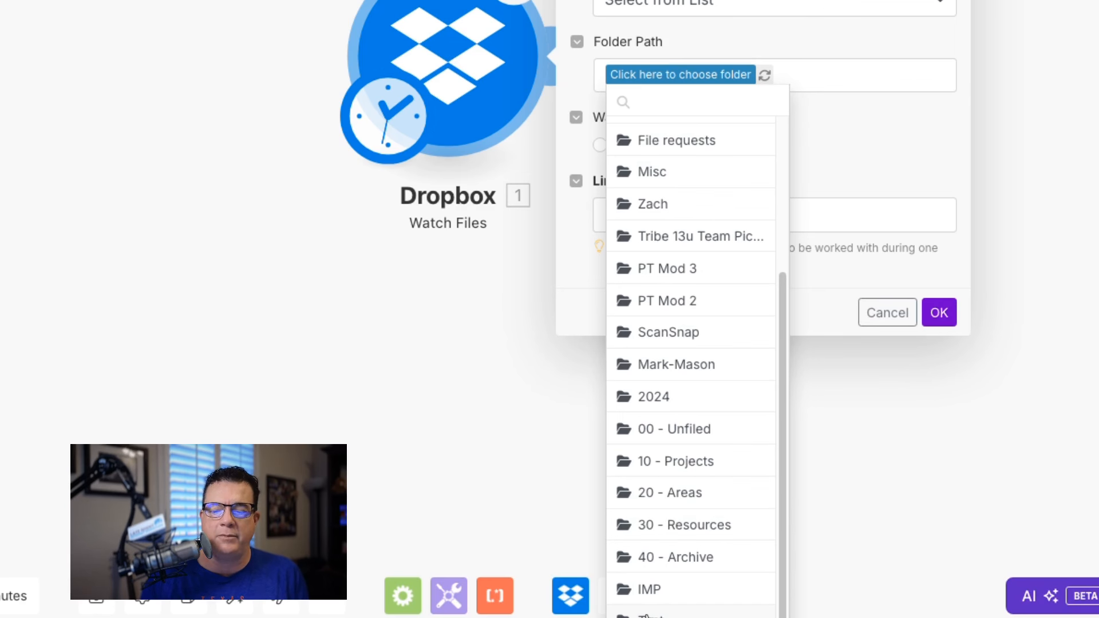
pyautogui.click(645, 614)
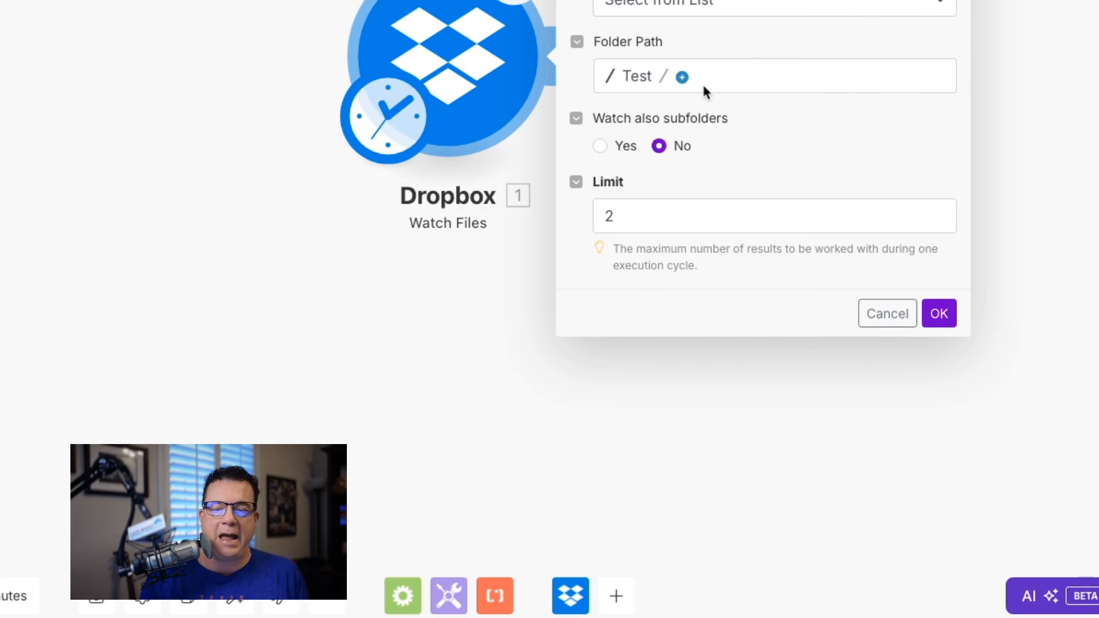
pyautogui.click(682, 77)
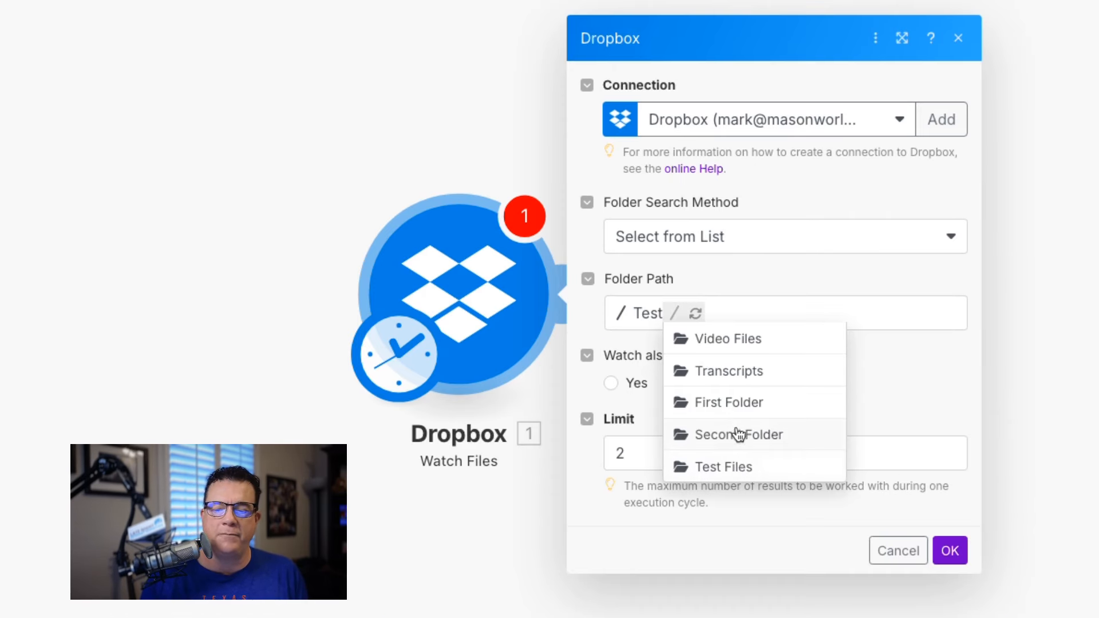
pyautogui.click(731, 405)
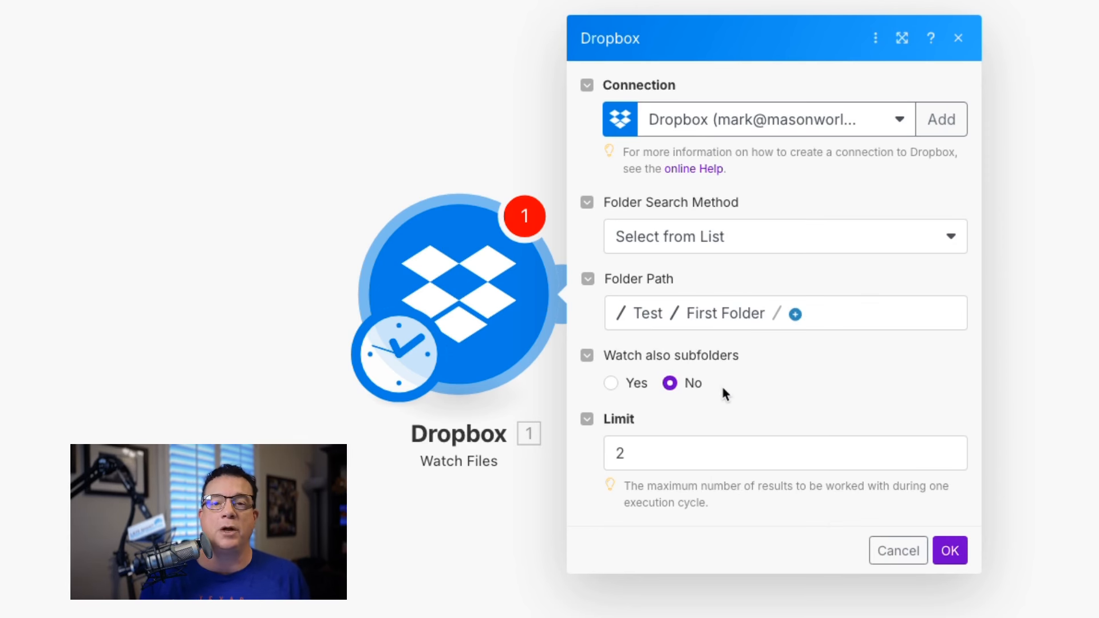
# Set the Watch Files limit to 1, save the module, and make it start from now on
pyautogui.moveTo(669, 451); pyautogui.dragTo(605, 447)
pyautogui.write('1')
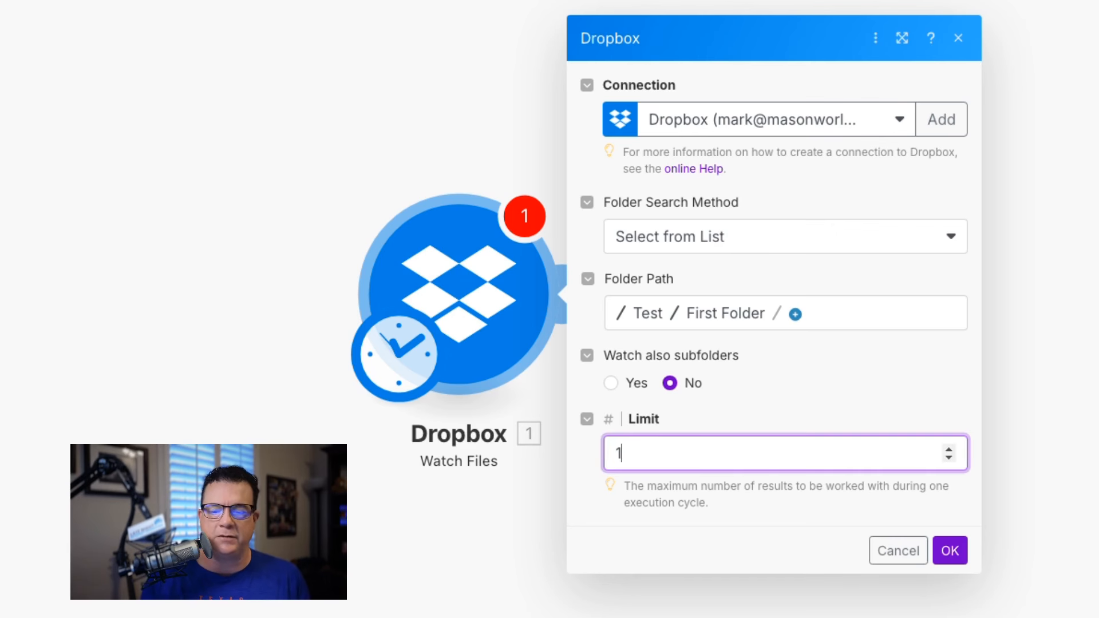
pyautogui.click(949, 550)
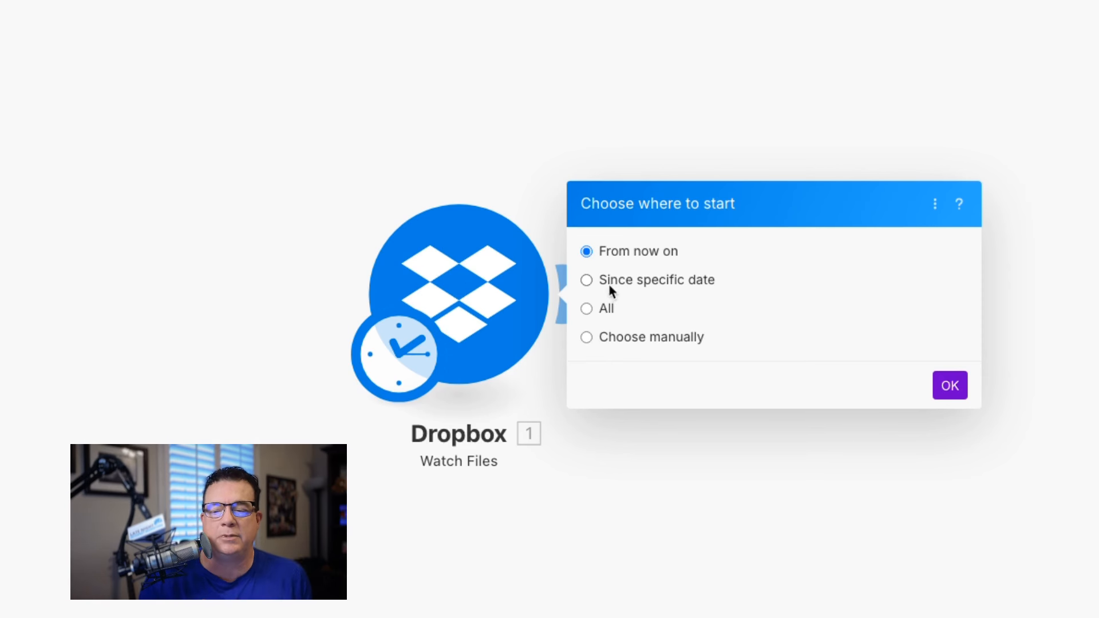
pyautogui.click(949, 385)
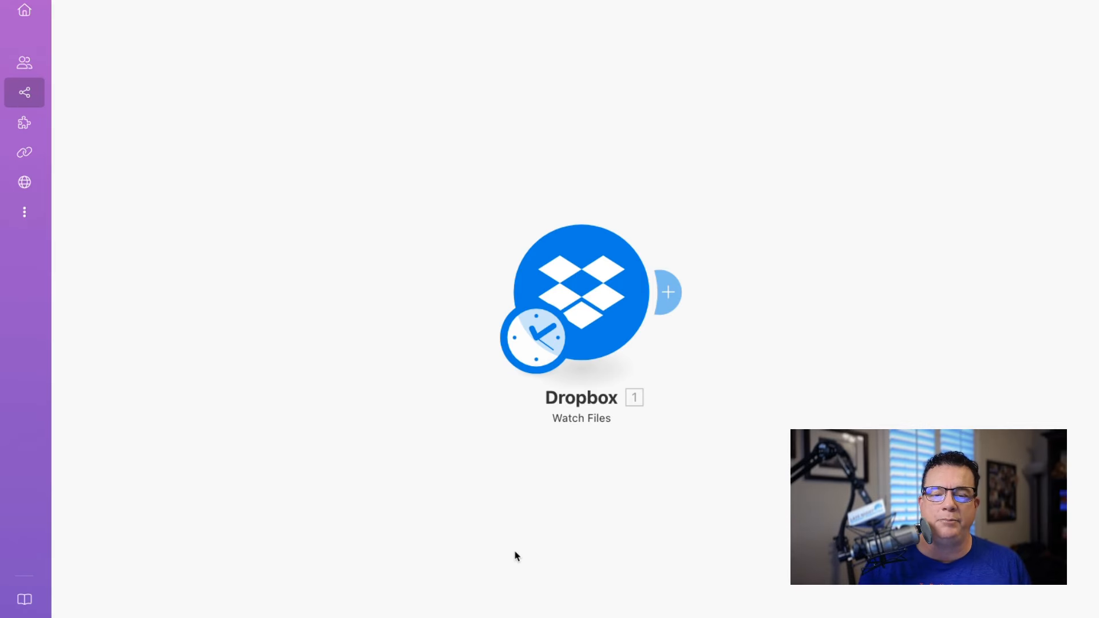
# Switch to Finder and move the OBM 001 video from Test Files into First Folder
pyautogui.press('super+Tab')
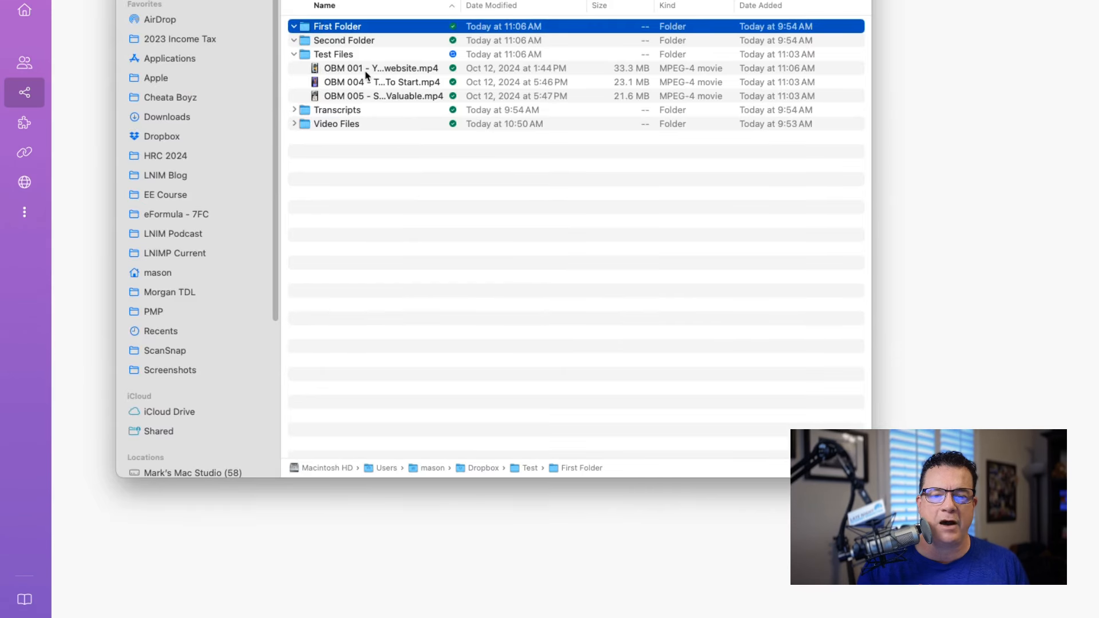
pyautogui.moveTo(367, 71); pyautogui.dragTo(364, 27)
# Return to the scenario and examine the output bundle of the Watch Files run
pyautogui.click(1039, 332)
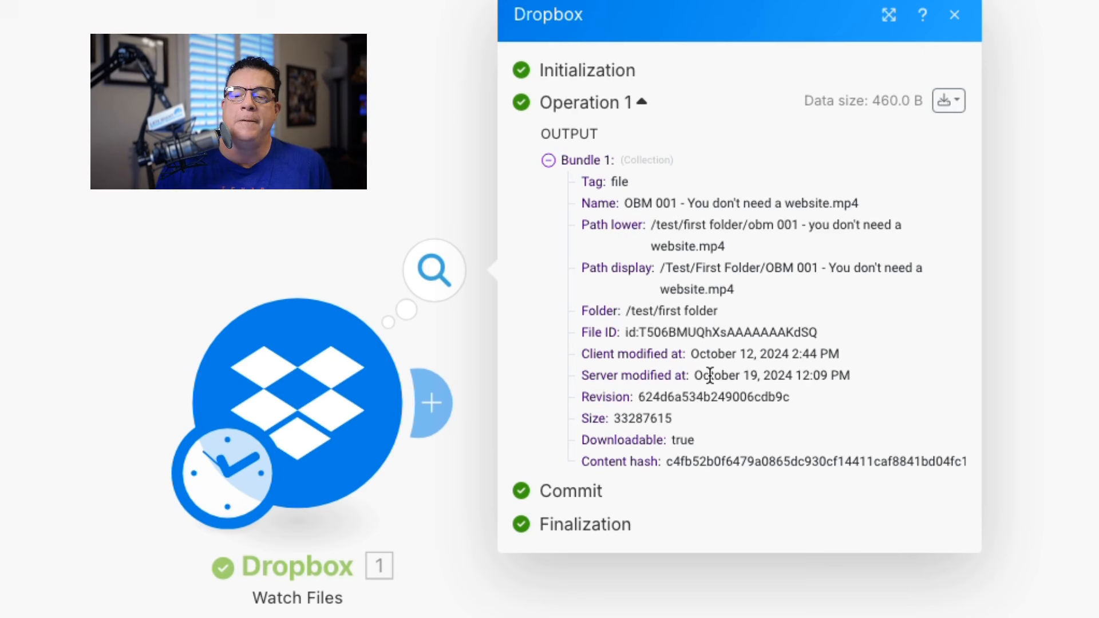
pyautogui.moveTo(709, 375)
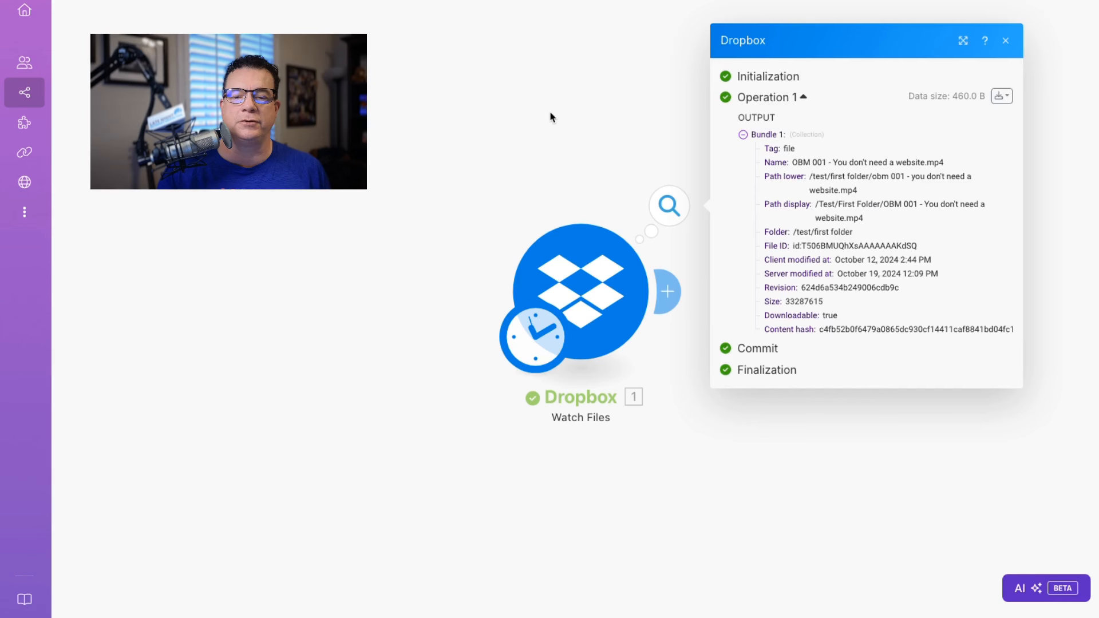
pyautogui.click(553, 117)
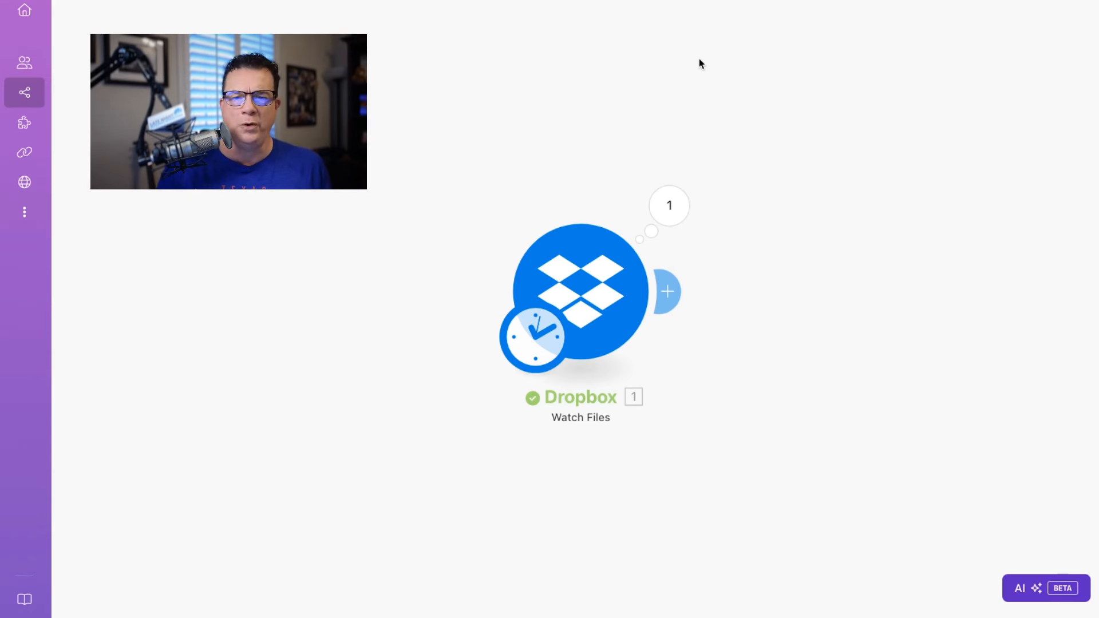
# Add a Dropbox Move a File/Folder module after Watch Files
pyautogui.click(670, 291)
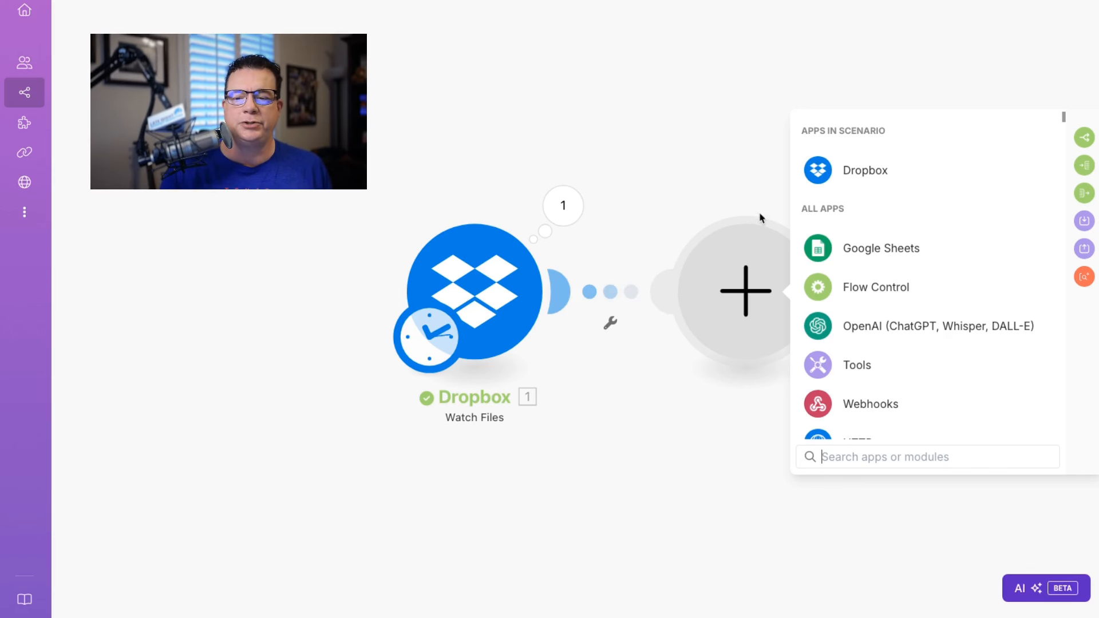
pyautogui.click(865, 171)
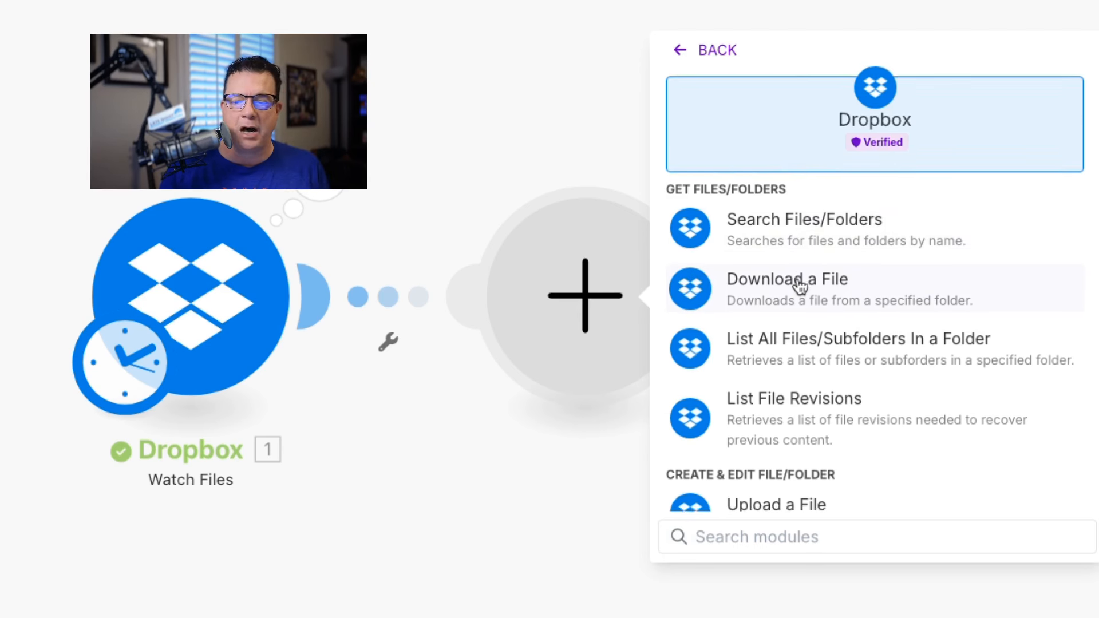
pyautogui.scroll(-6, 800, 290)
pyautogui.scroll(-2, 800, 286)
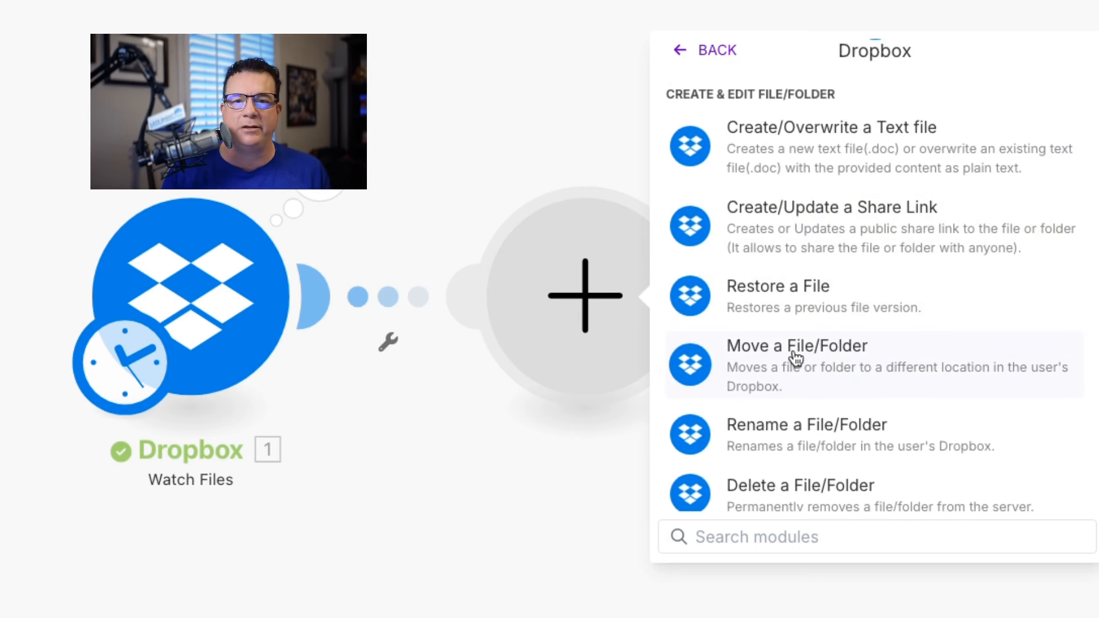
pyautogui.click(795, 359)
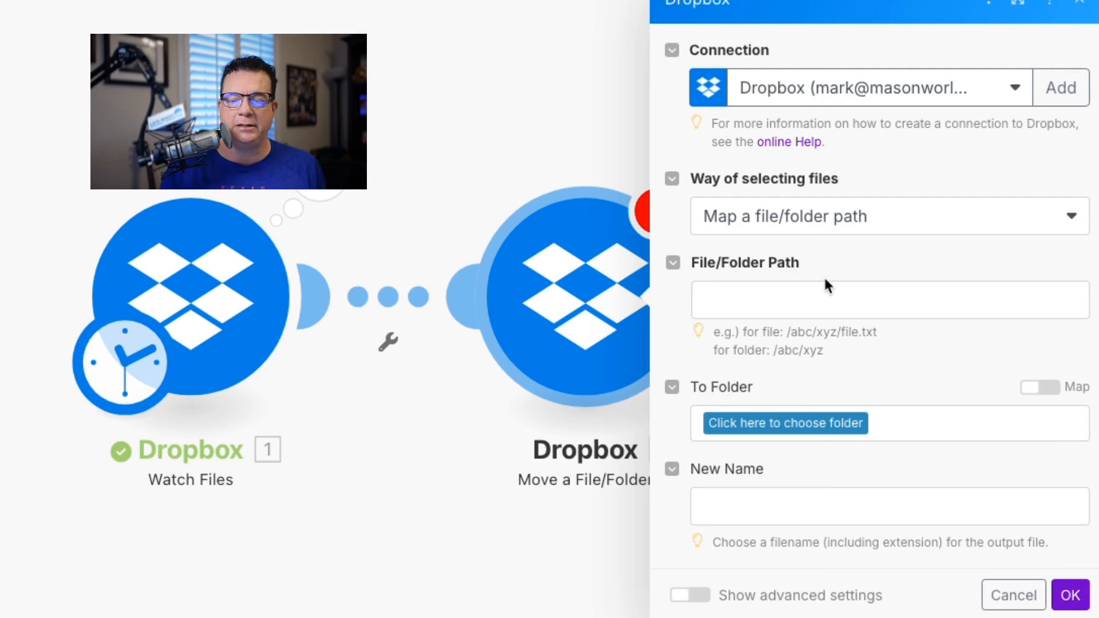
# Check the fields available for mapping the file path and examine Path display in the Watch Files output bundle
pyautogui.click(791, 303)
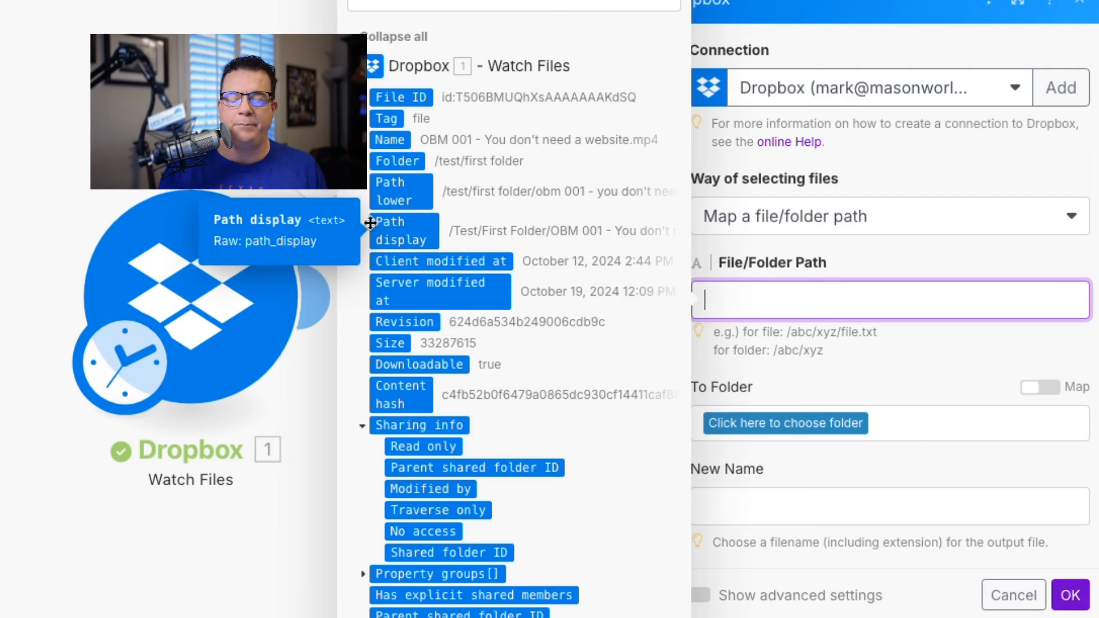
pyautogui.click(46, 5)
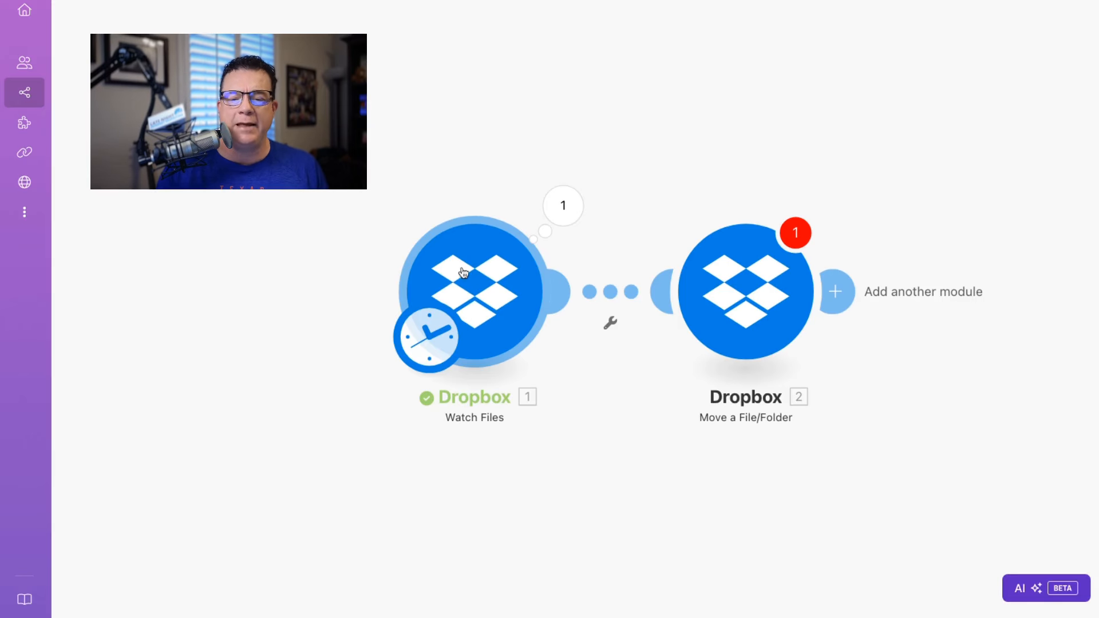
pyautogui.click(563, 209)
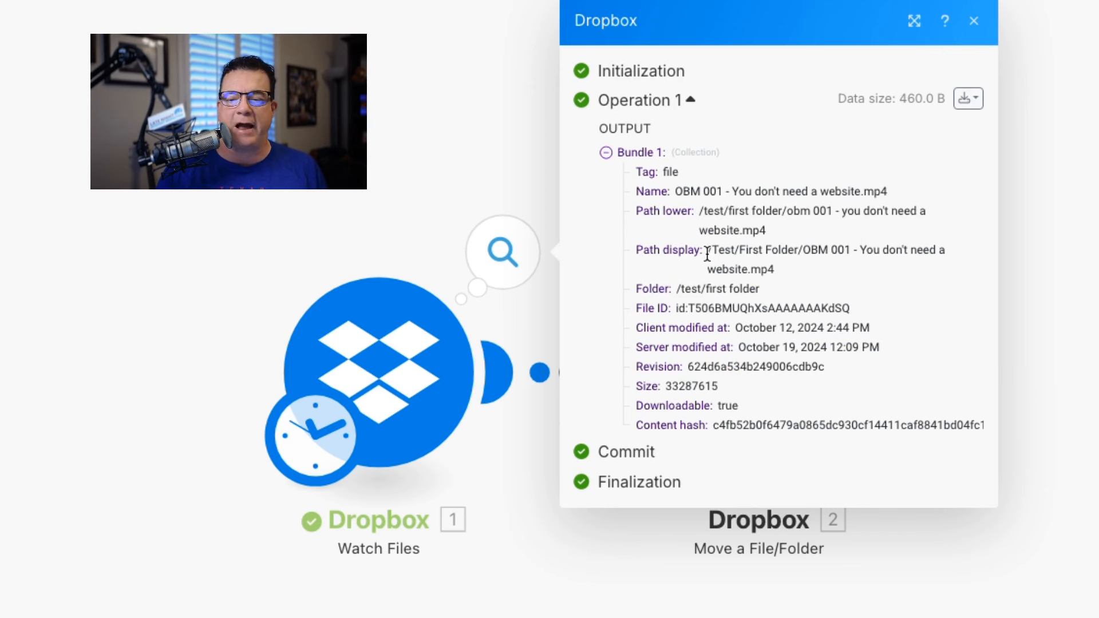
pyautogui.moveTo(708, 252); pyautogui.dragTo(773, 268)
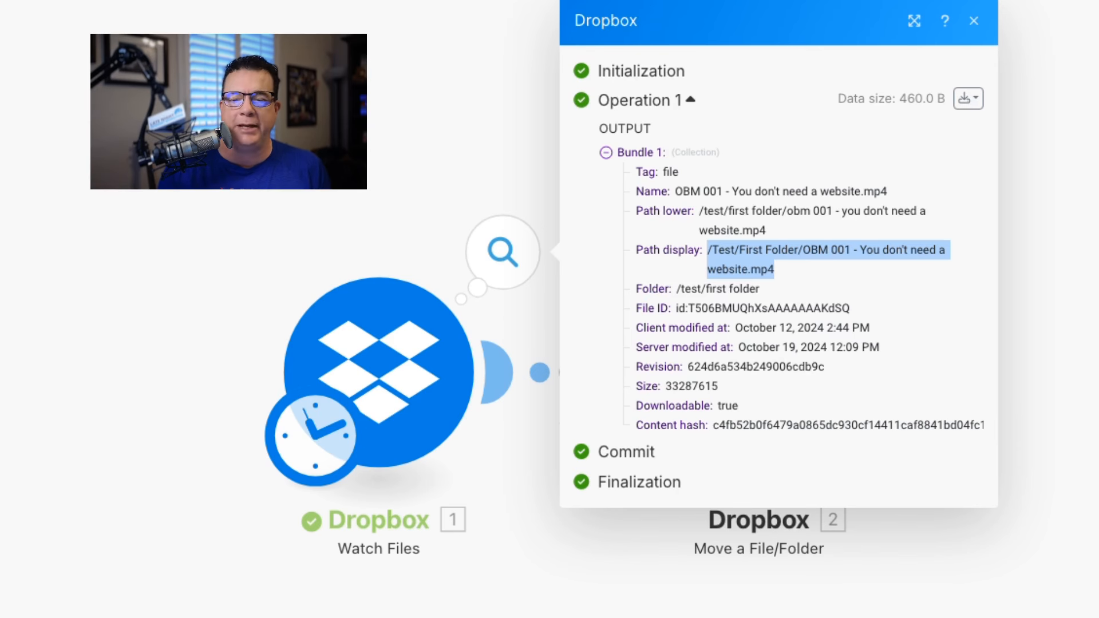
pyautogui.press('Escape')
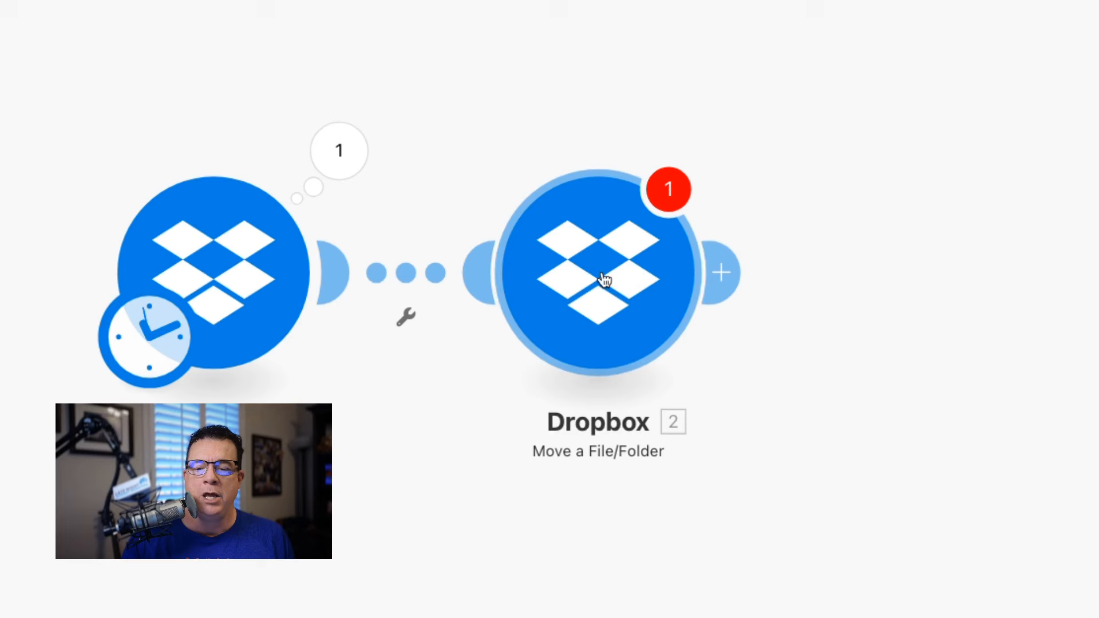
# Map Path display from the Watch Files output to the File/Folder Path of the Move a File/Folder module
pyautogui.click(755, 404)
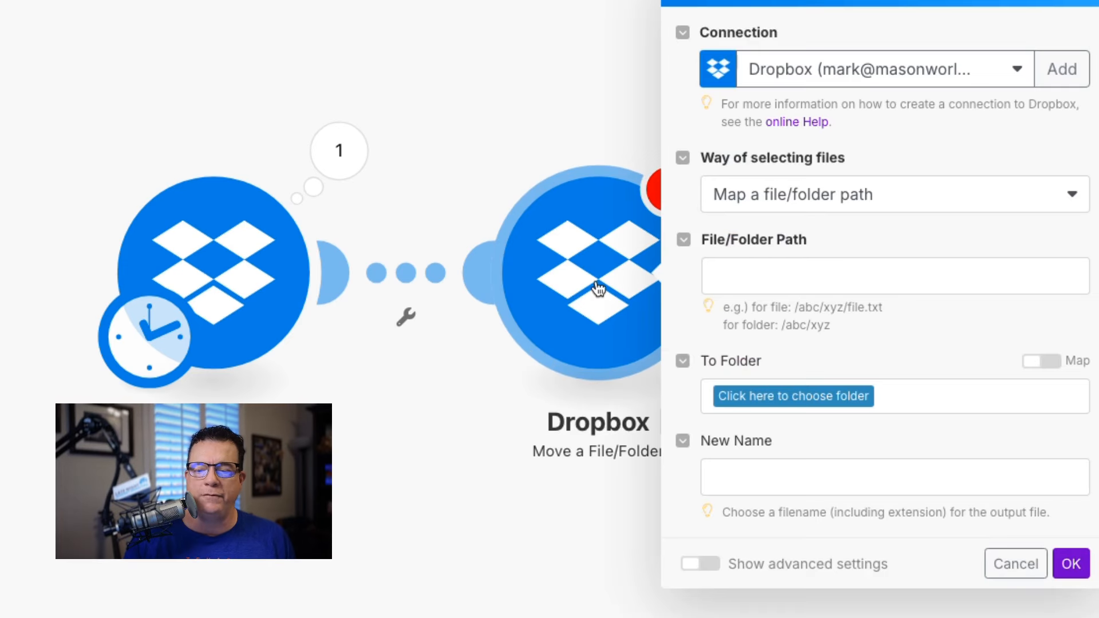
pyautogui.click(767, 284)
pyautogui.moveTo(423, 209); pyautogui.dragTo(778, 277)
pyautogui.click(875, 304)
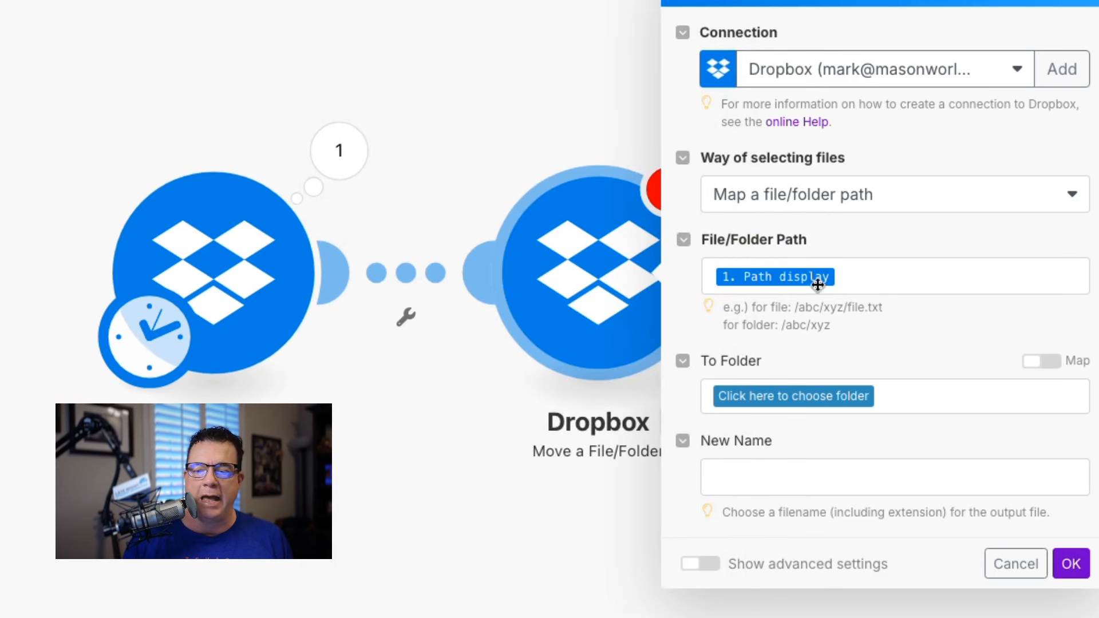
pyautogui.moveTo(816, 277)
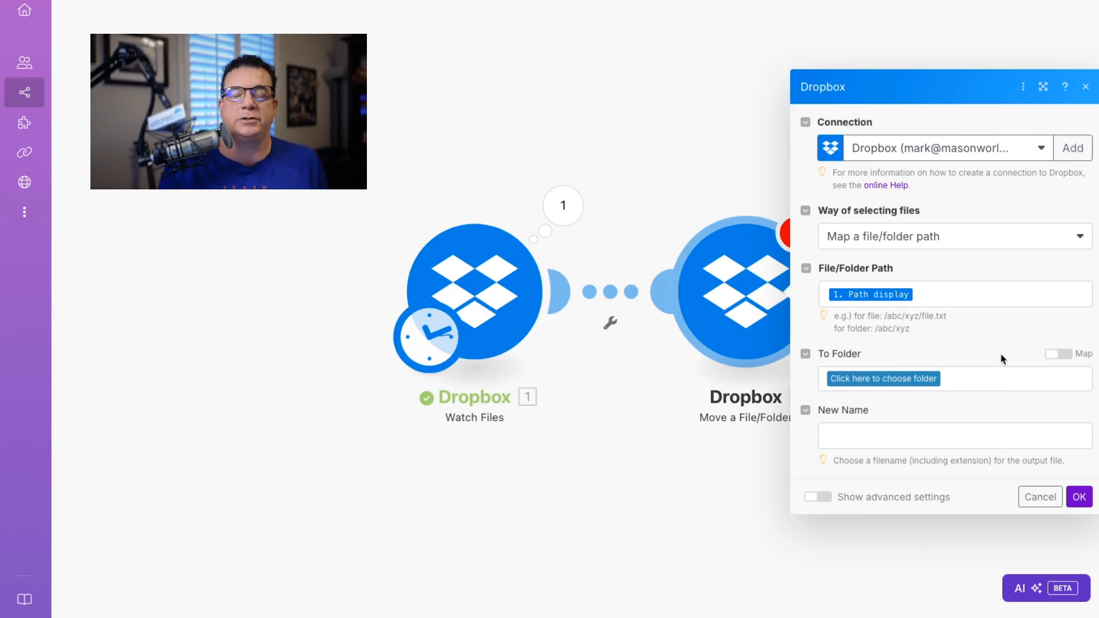
# Set the destination folder of the Move a File/Folder module to /Test/Second Folder and save its settings
pyautogui.click(934, 379)
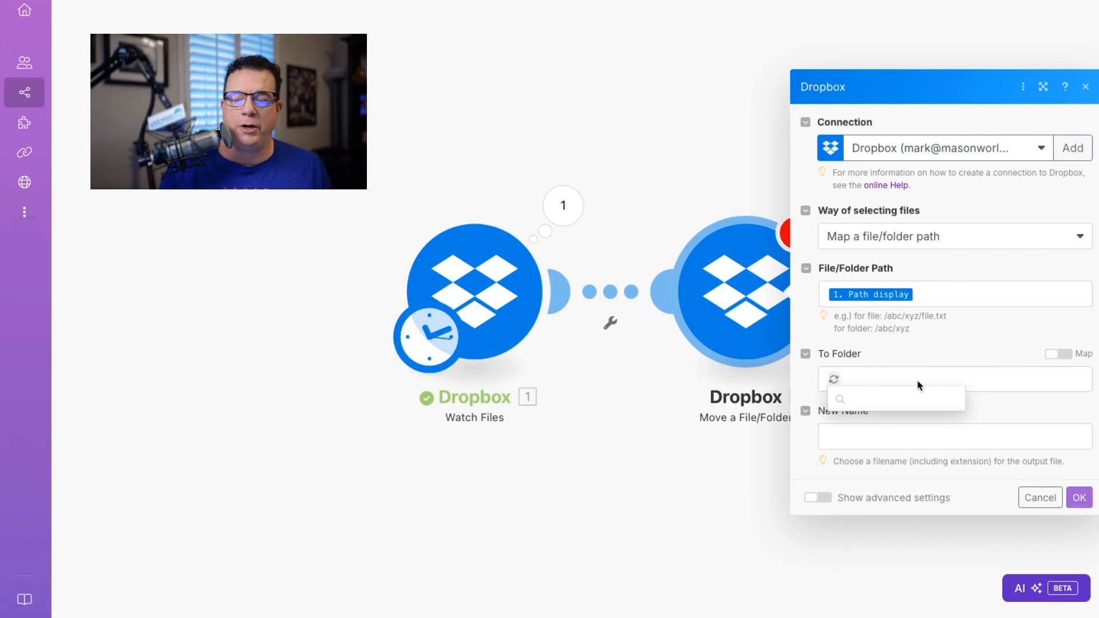
pyautogui.scroll(-5, 907, 481)
pyautogui.click(891, 534)
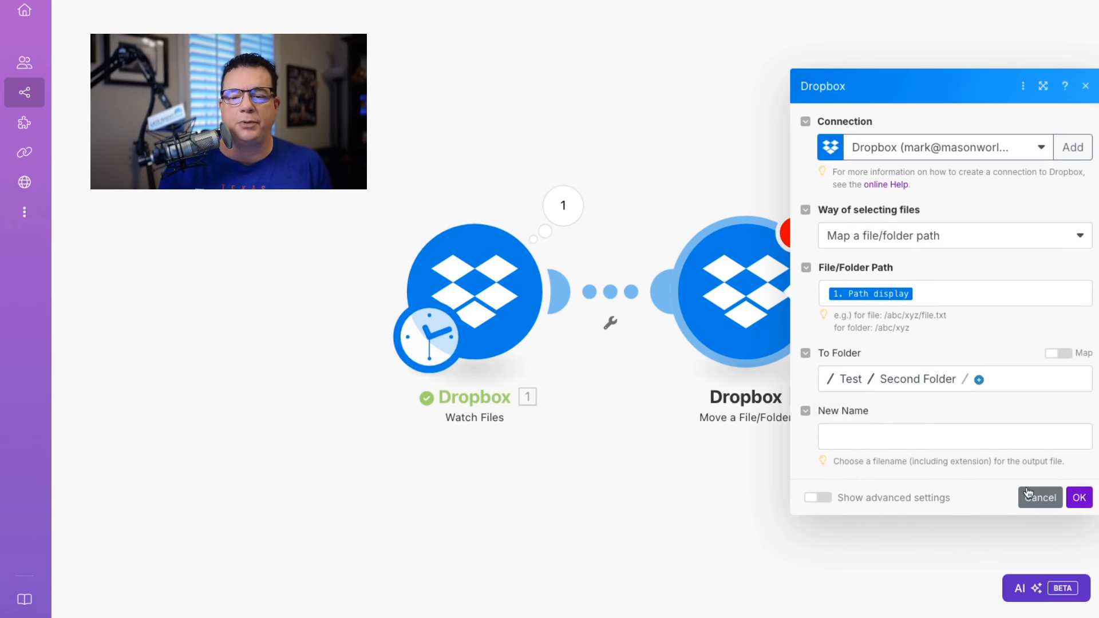
pyautogui.click(1078, 497)
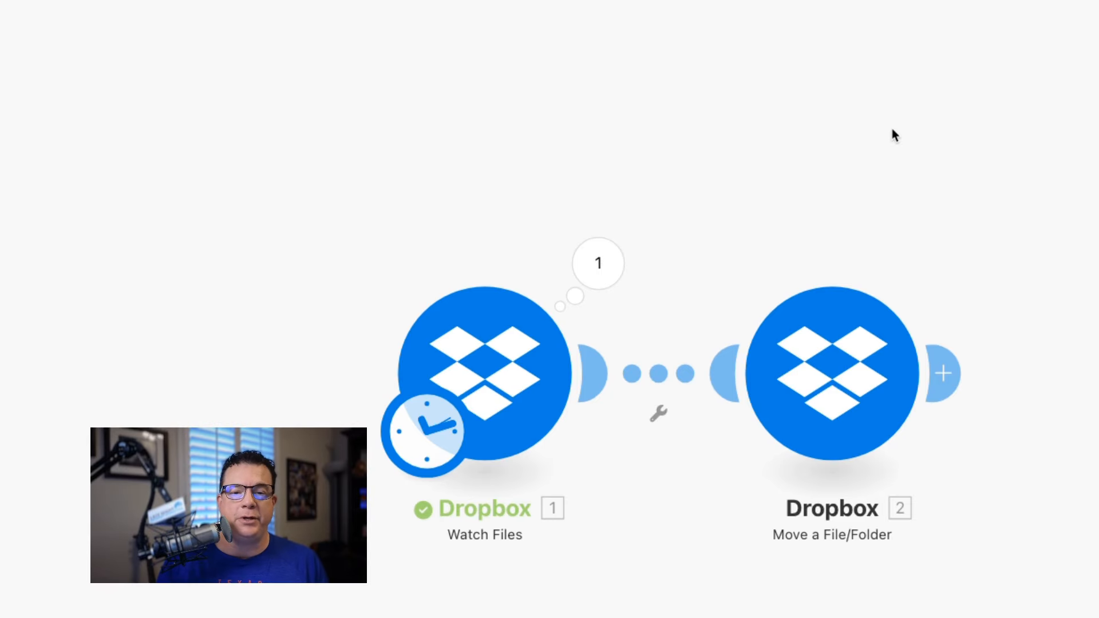
# Switch to Finder, move the OBM 005 video into First Folder, and return to the scenario
pyautogui.press('super+Tab')
pyautogui.moveTo(380, 130); pyautogui.dragTo(356, 35)
pyautogui.press('super+Tab')
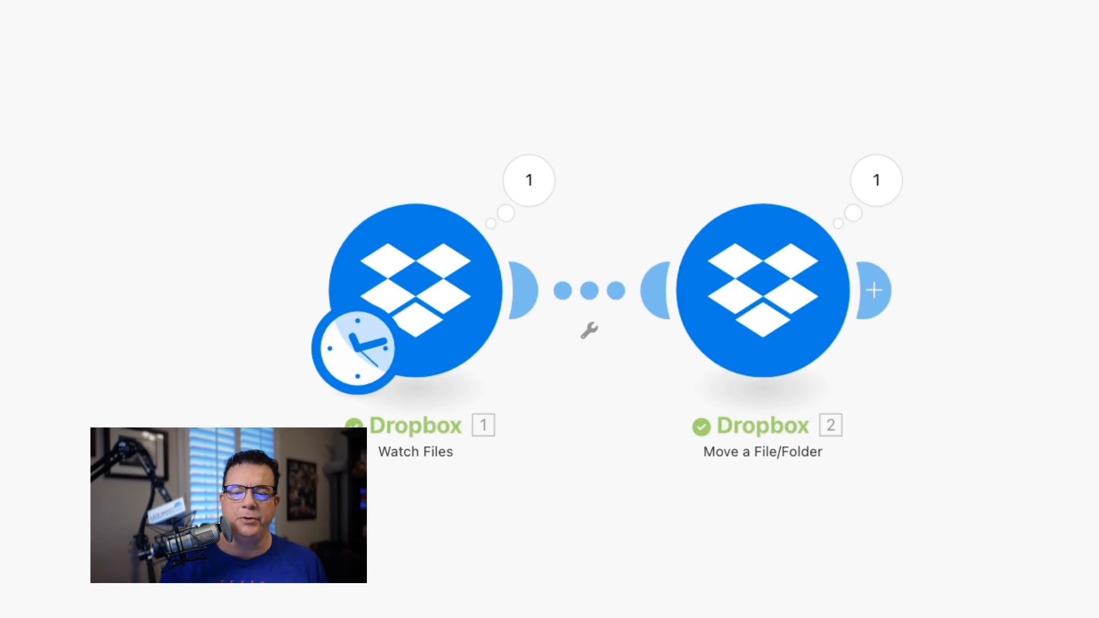
# Examine the run output of the Watch Files module and of the Move a File/Folder module
pyautogui.click(529, 182)
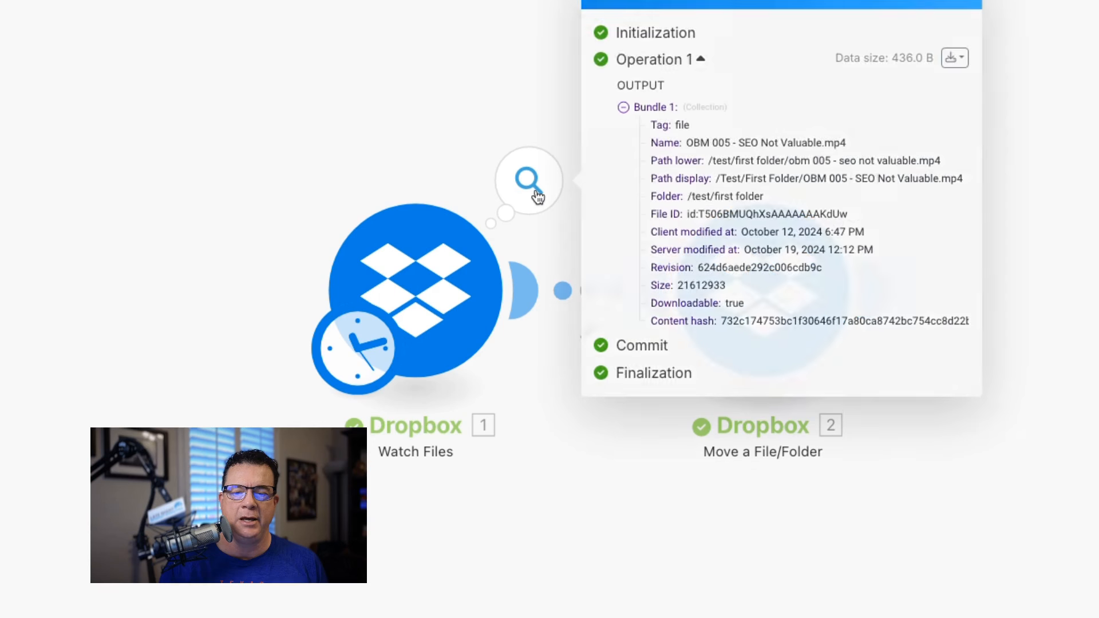
pyautogui.click(527, 129)
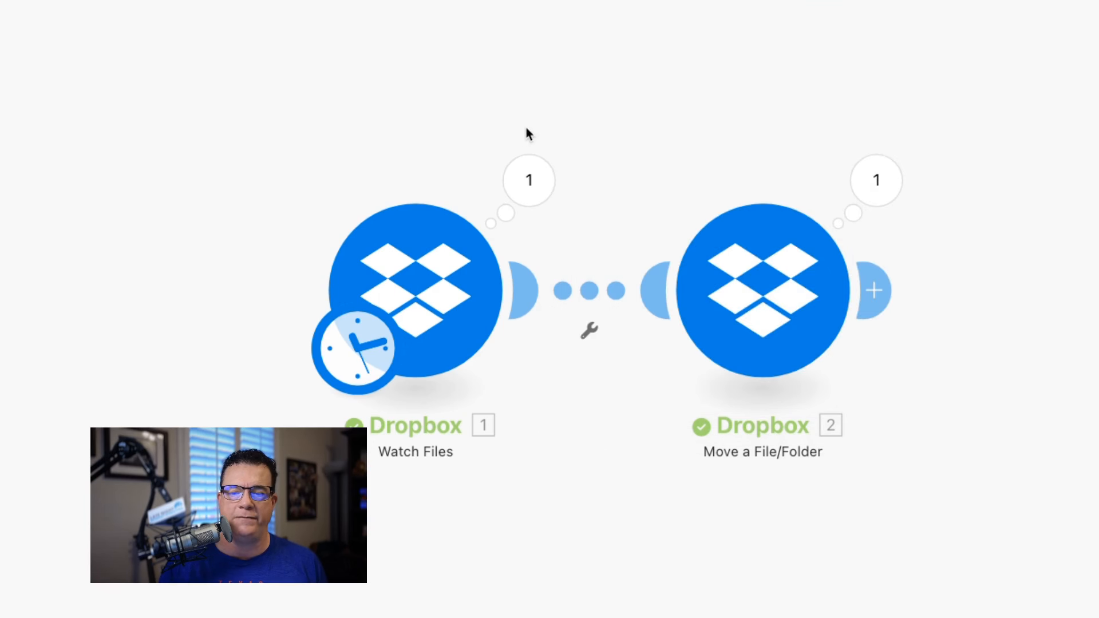
pyautogui.click(874, 181)
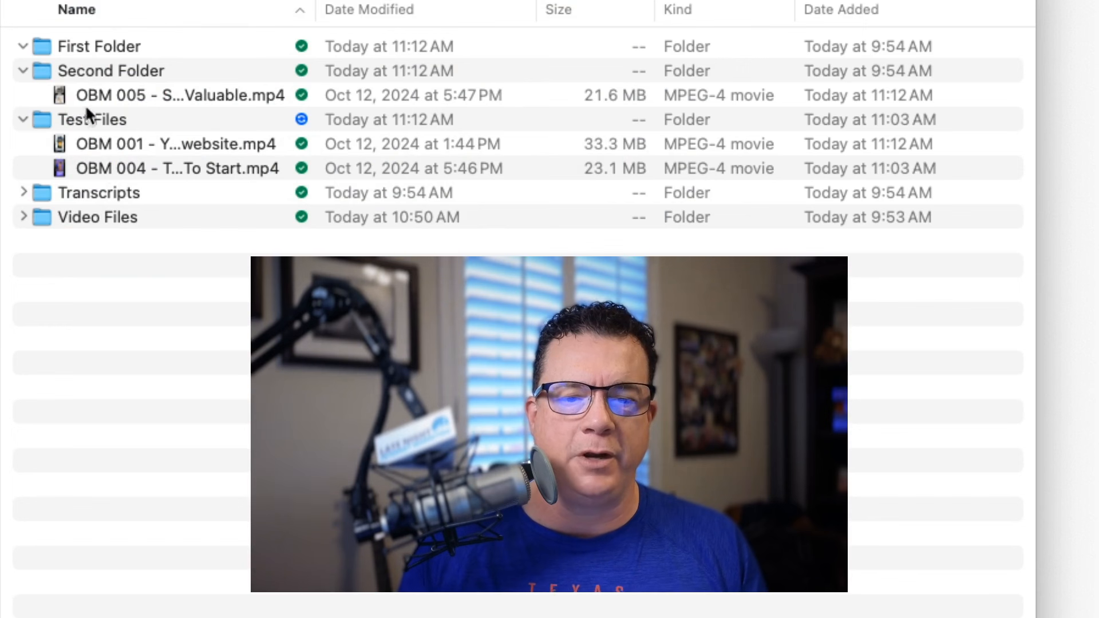
# Check in Finder where the OBM 005 video is, comparing First Folder and Second Folder
pyautogui.click(108, 98)
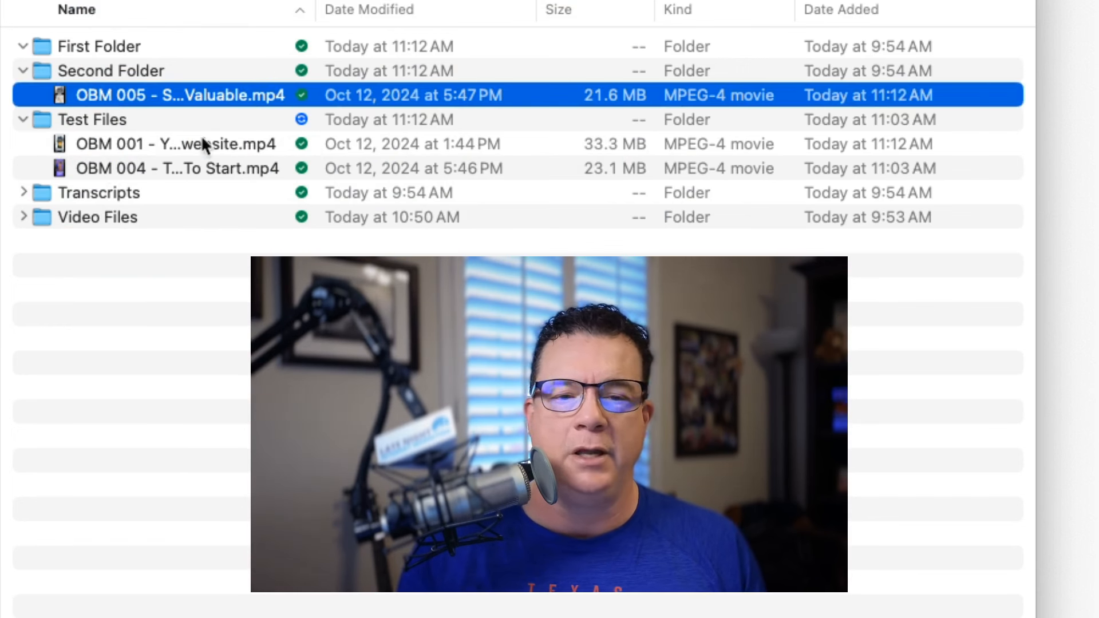
pyautogui.click(23, 47)
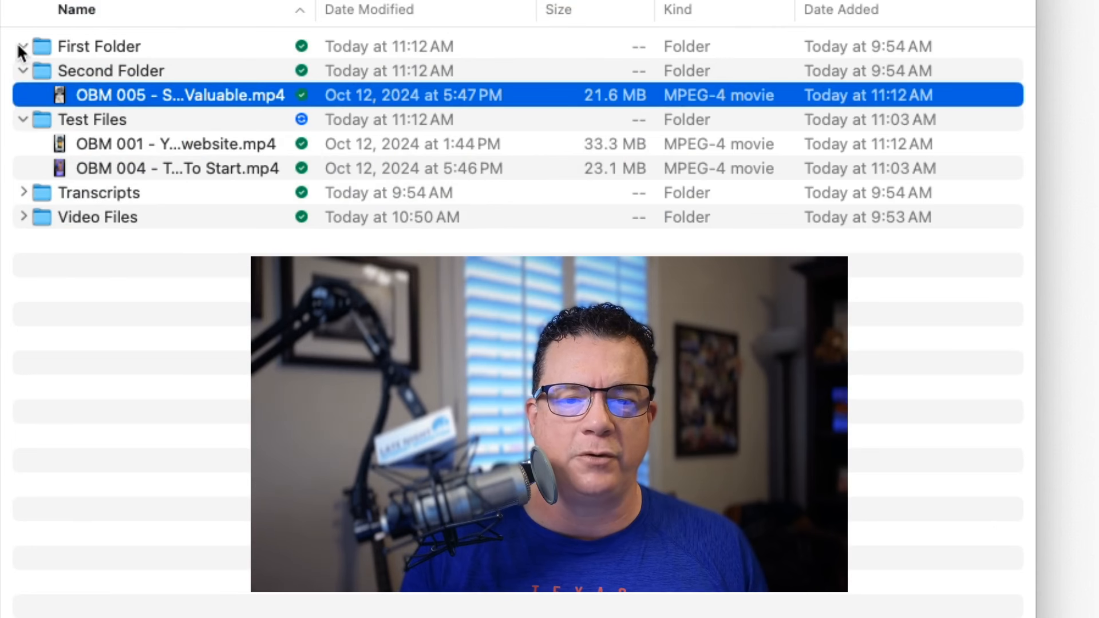
pyautogui.click(99, 44)
pyautogui.click(129, 77)
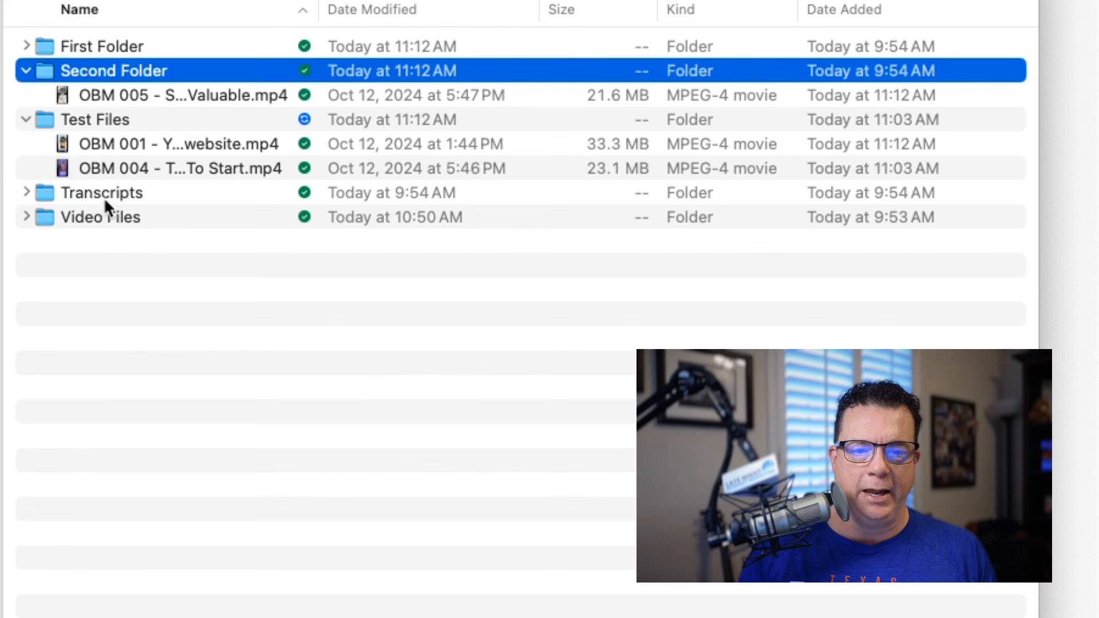
# Move the OBM 004 video from Test Files into First Folder and expand that folder
pyautogui.moveTo(97, 166); pyautogui.dragTo(95, 46)
pyautogui.click(27, 45)
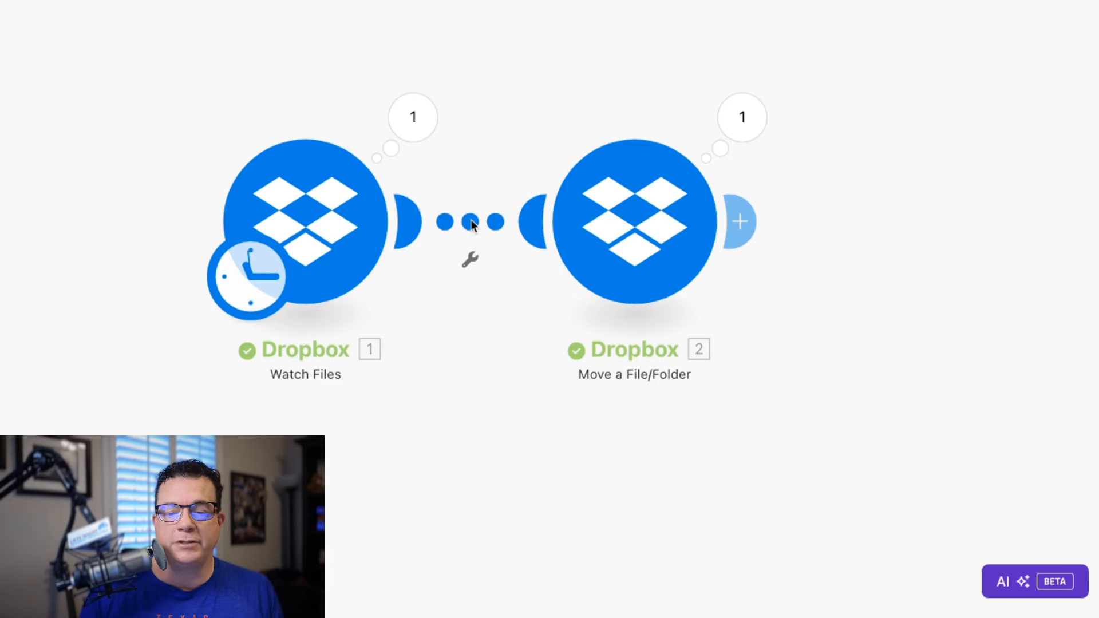
# Insert a new module between Watch Files and Move a File/Folder and browse the available apps for it
pyautogui.rightClick(471, 219)
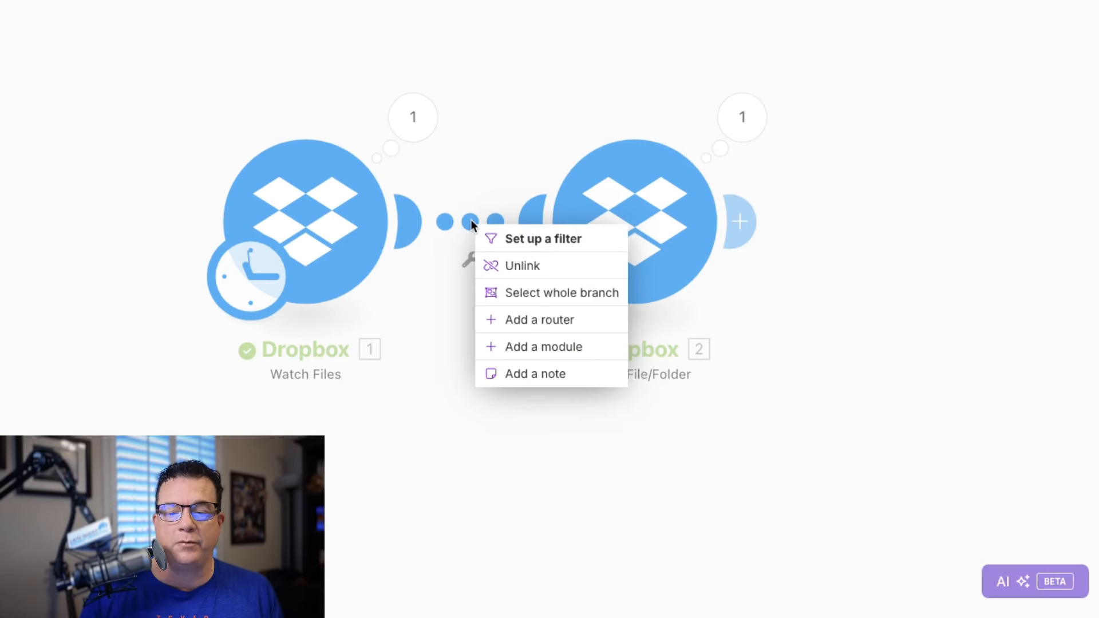
pyautogui.click(531, 347)
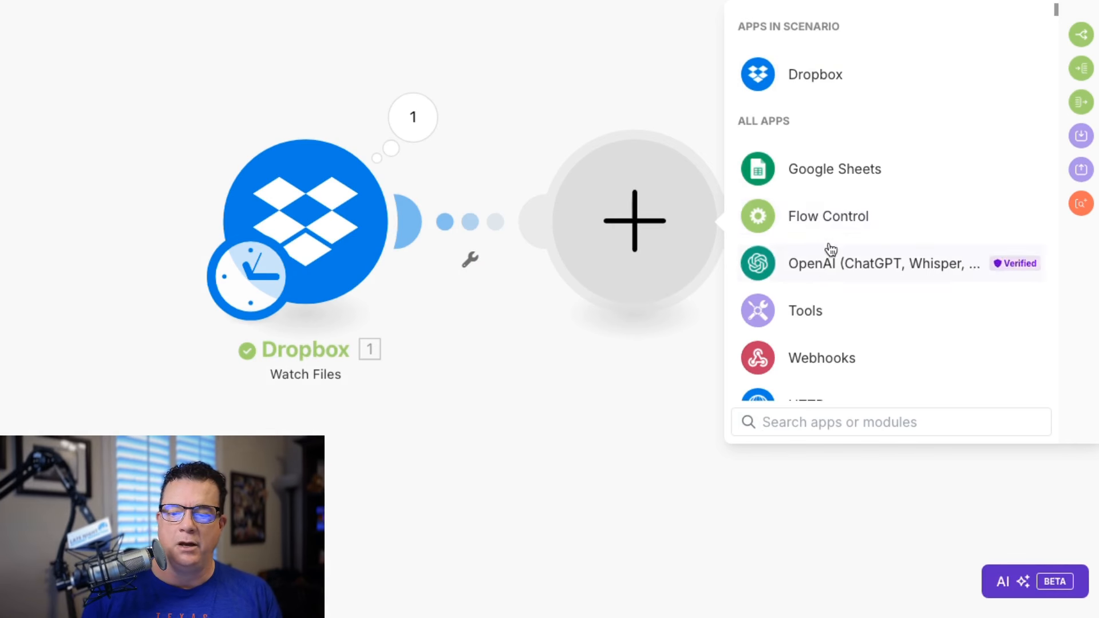
pyautogui.scroll(-8, 830, 248)
pyautogui.scroll(5, 829, 252)
pyautogui.scroll(3, 834, 258)
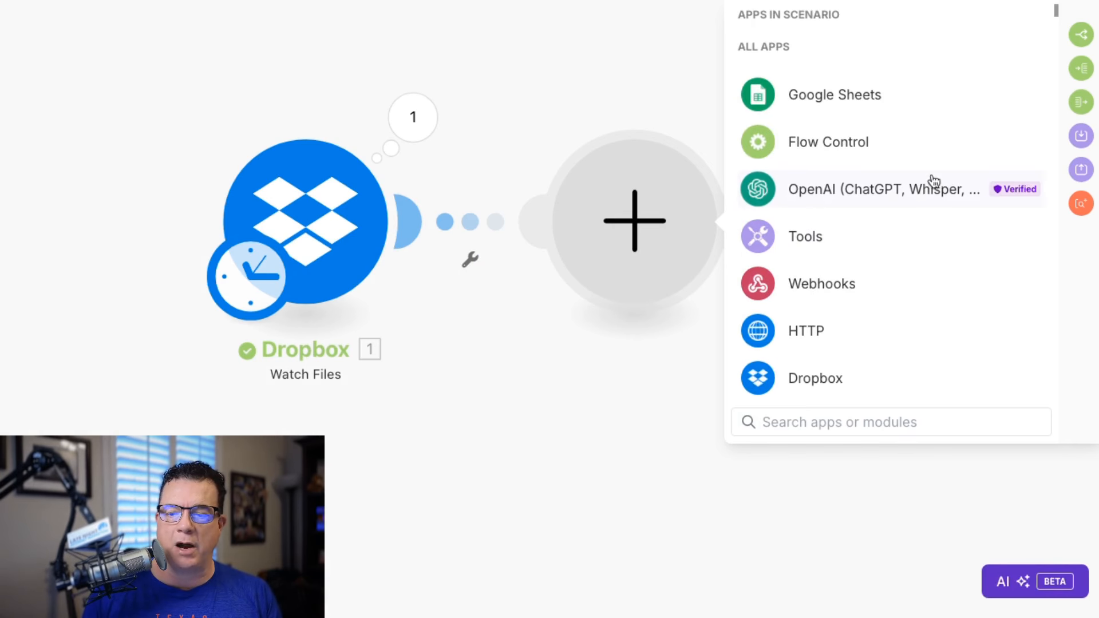